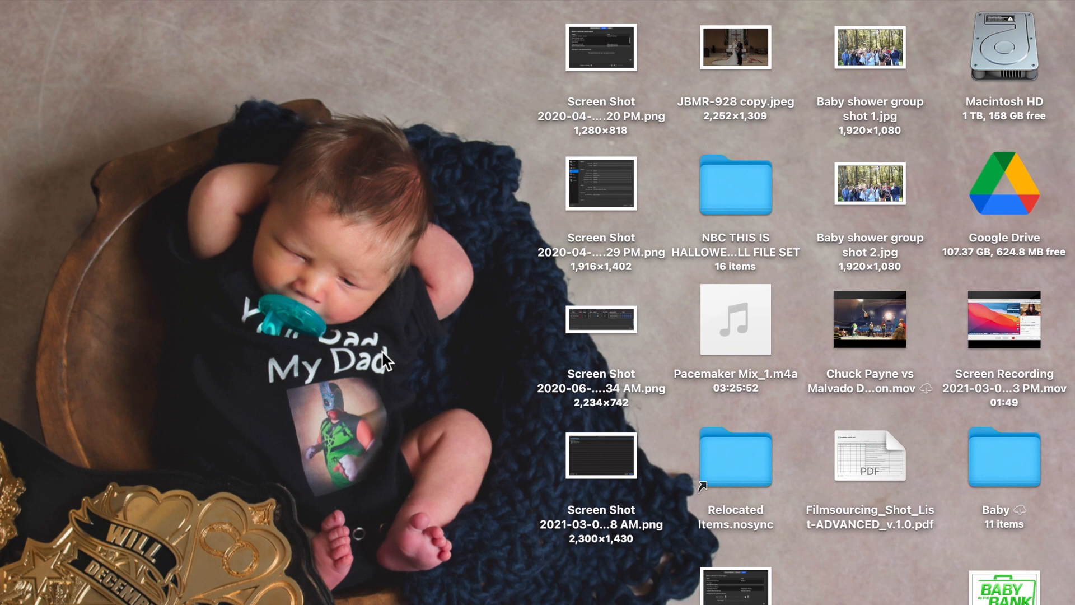
Turn on stacks for the desktop files, and expand and collapse the Screen Shots, Images and Movies stacks
right_click(384, 359)
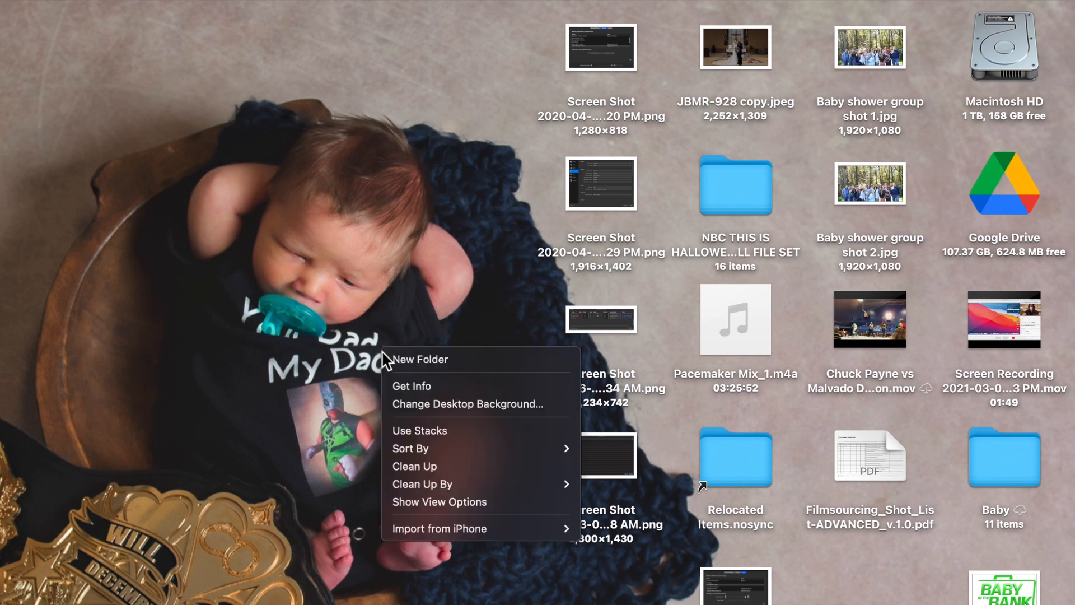
click(415, 429)
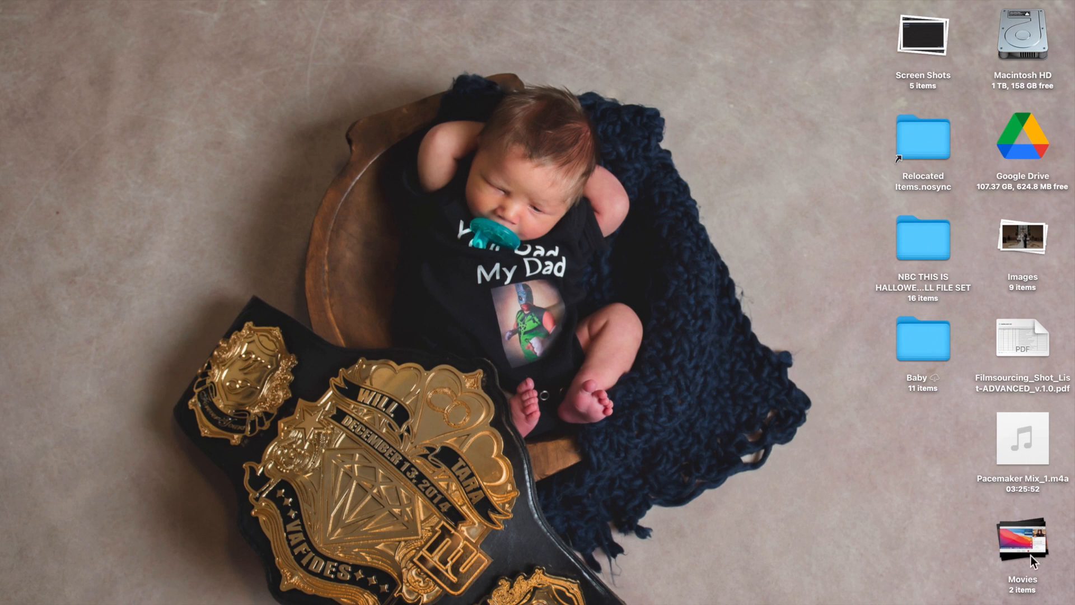
click(925, 42)
click(923, 35)
click(1017, 240)
click(1017, 240)
click(1037, 527)
click(1035, 537)
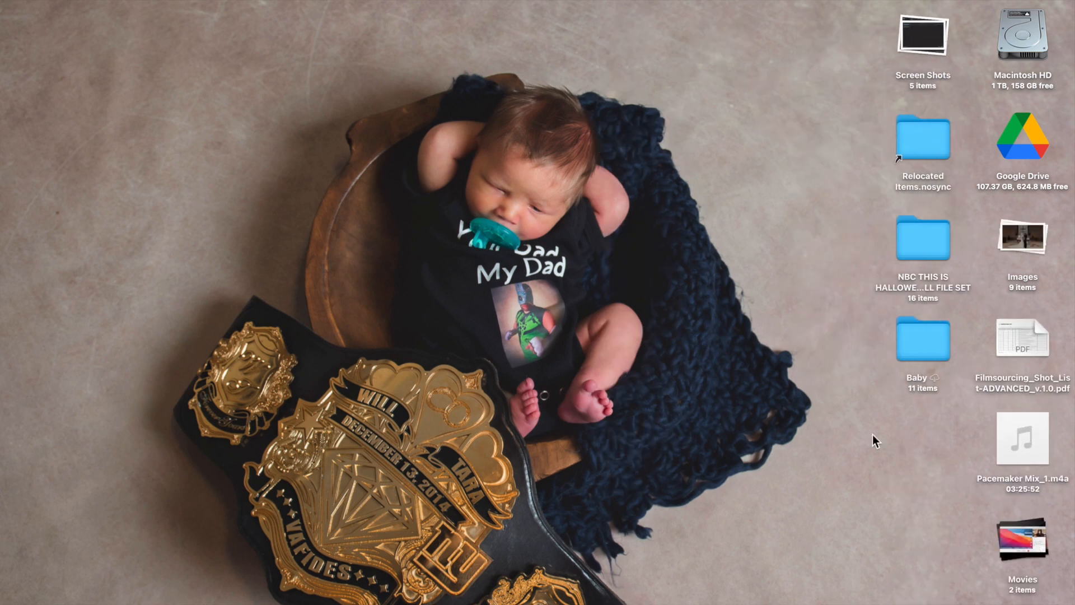
Turn the desktop stacks off and back on
right_click(798, 398)
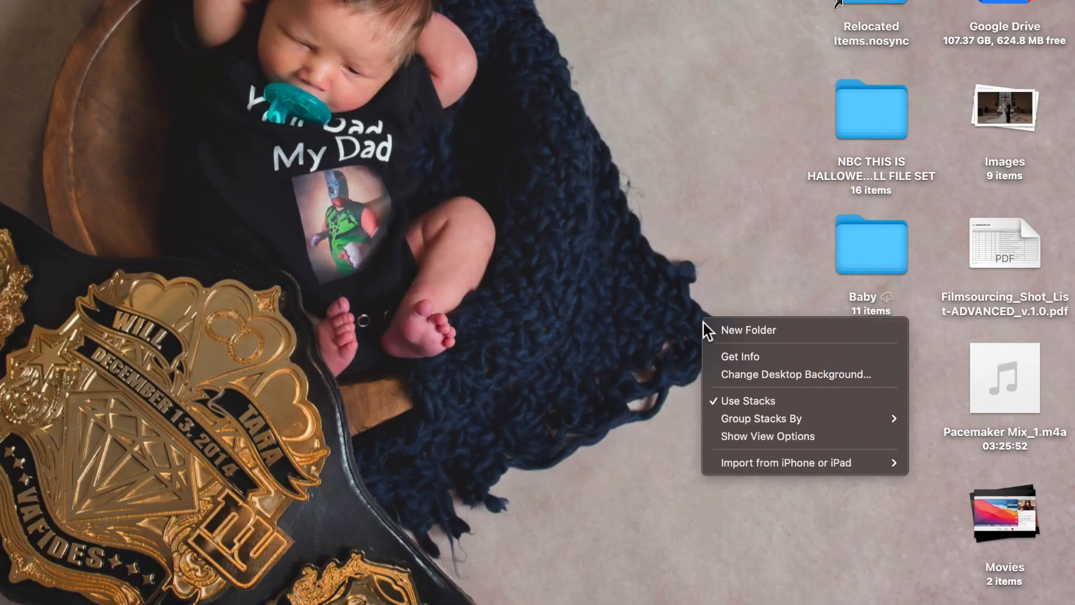
click(740, 401)
right_click(538, 406)
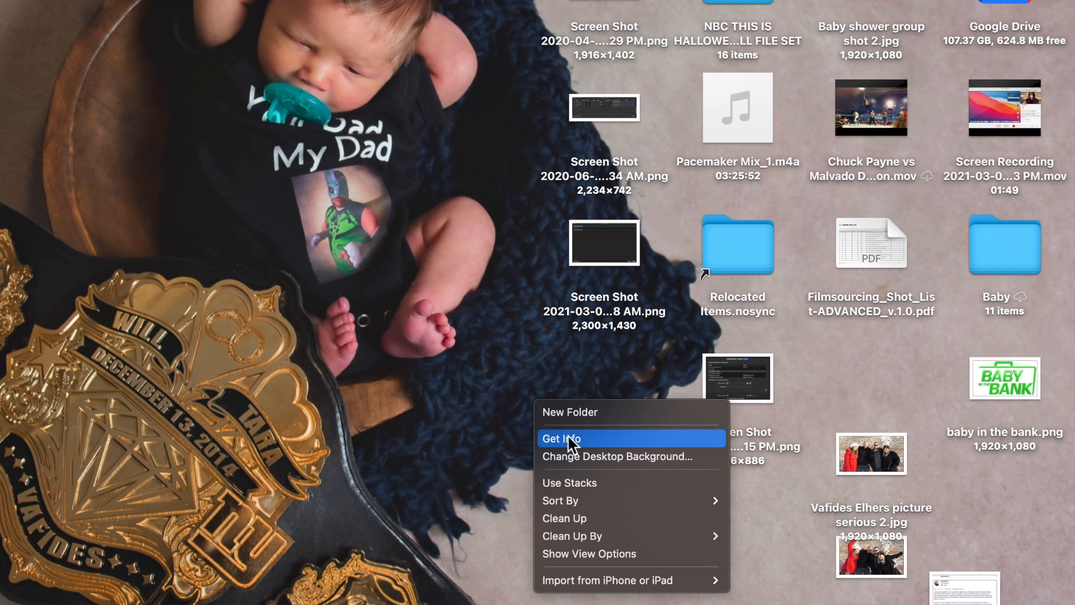
click(580, 482)
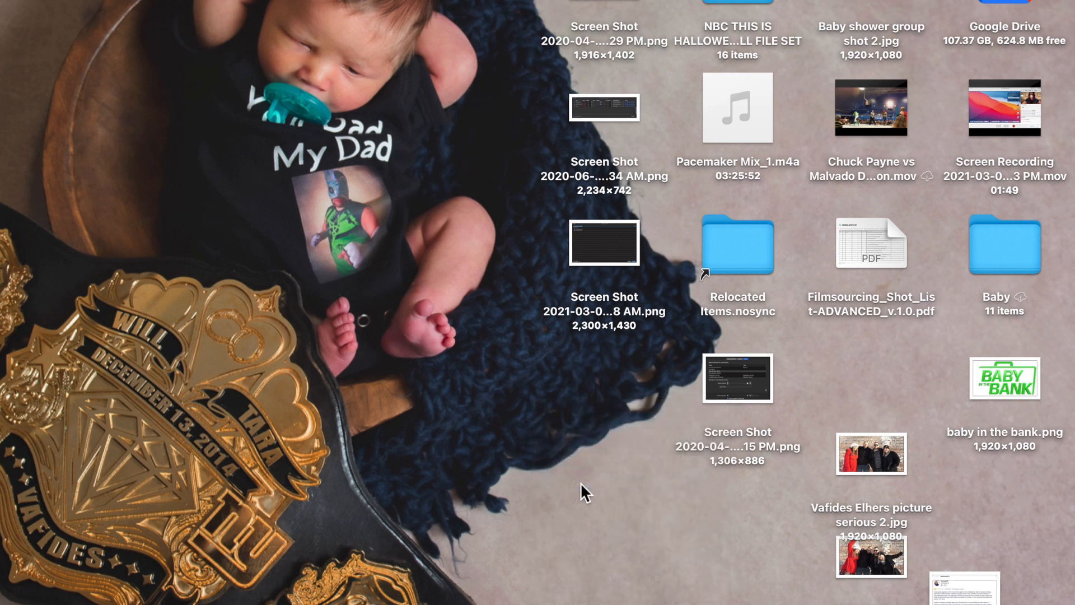
Group the desktop stacks by Date Added instead of by file type
right_click(604, 415)
mouse_move(653, 517)
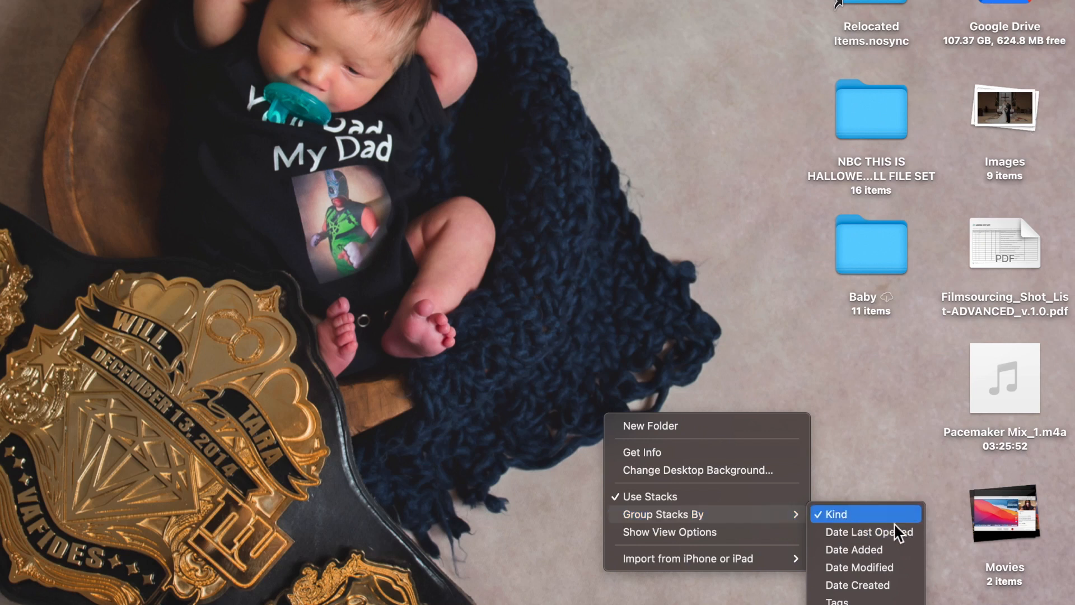
click(876, 547)
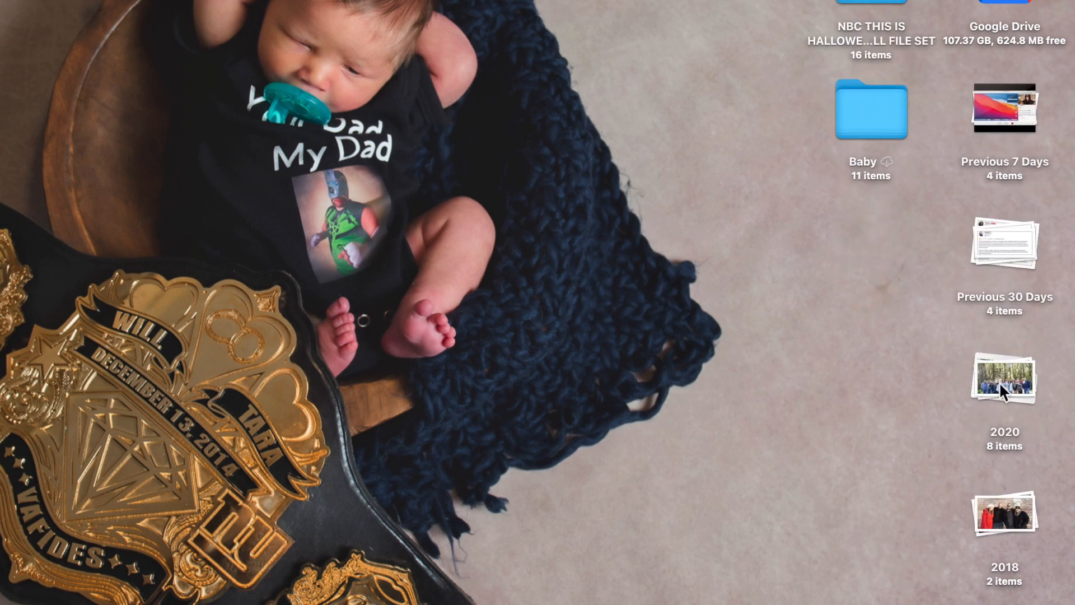
Change the grouping of the desktop stacks to Date Created
right_click(834, 344)
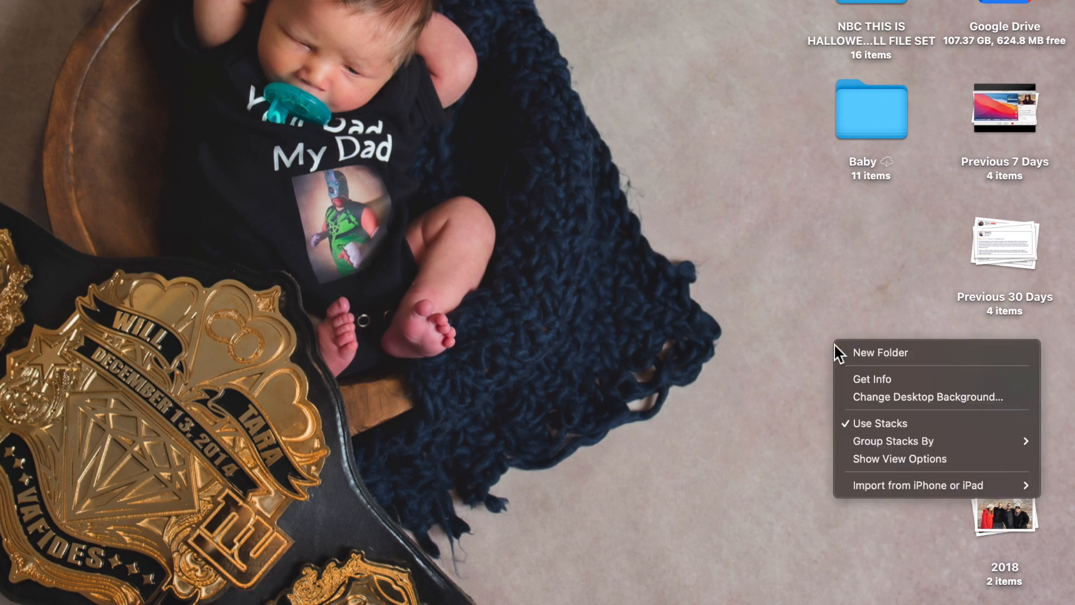
mouse_move(903, 451)
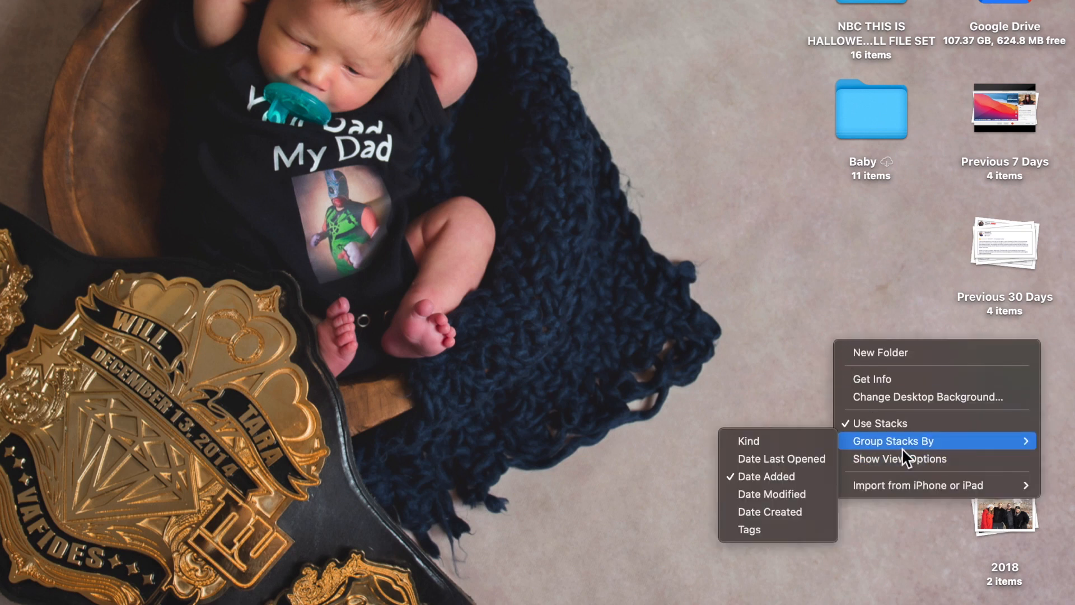
click(774, 512)
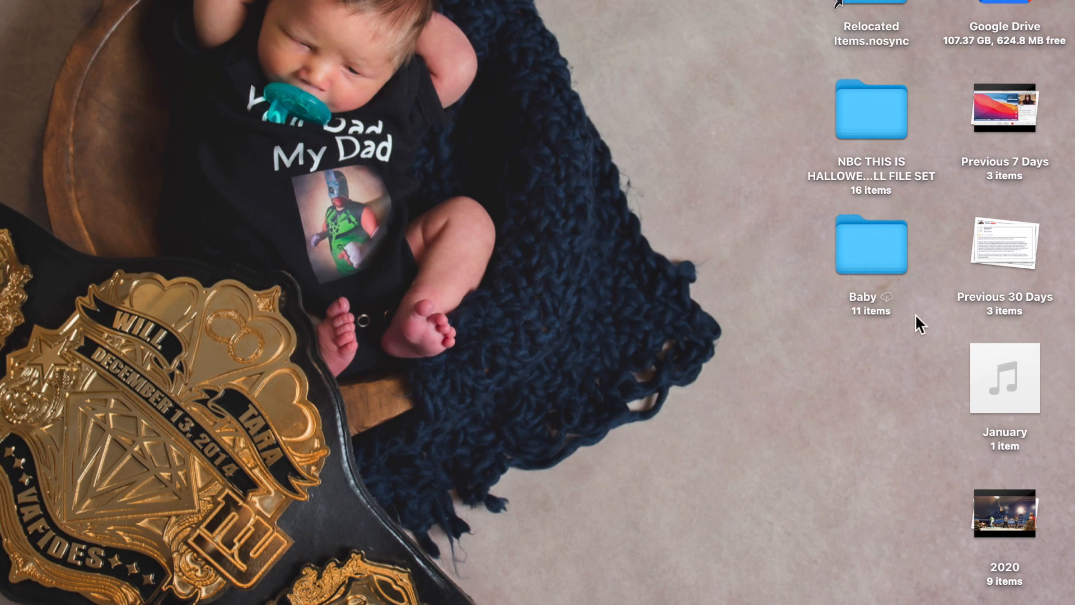
Switch the stack grouping back to Date Added, and expand and collapse the Previous 7 Days stack
right_click(881, 405)
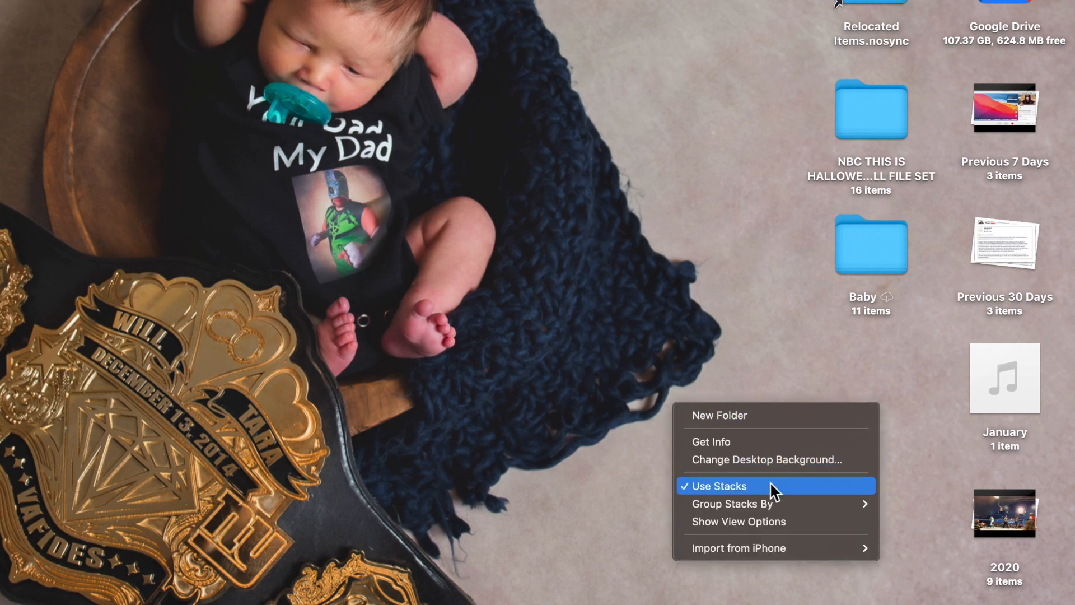
mouse_move(764, 500)
click(930, 543)
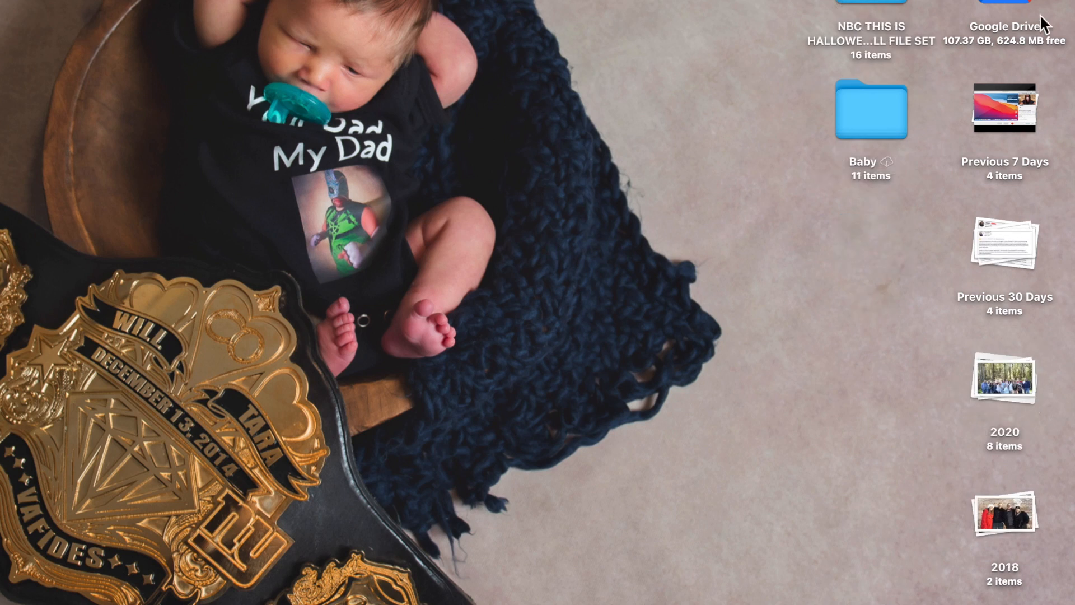
click(995, 118)
click(995, 120)
Open the desktop's view options and set the files to stack by Kind and sort by Date Created
right_click(798, 241)
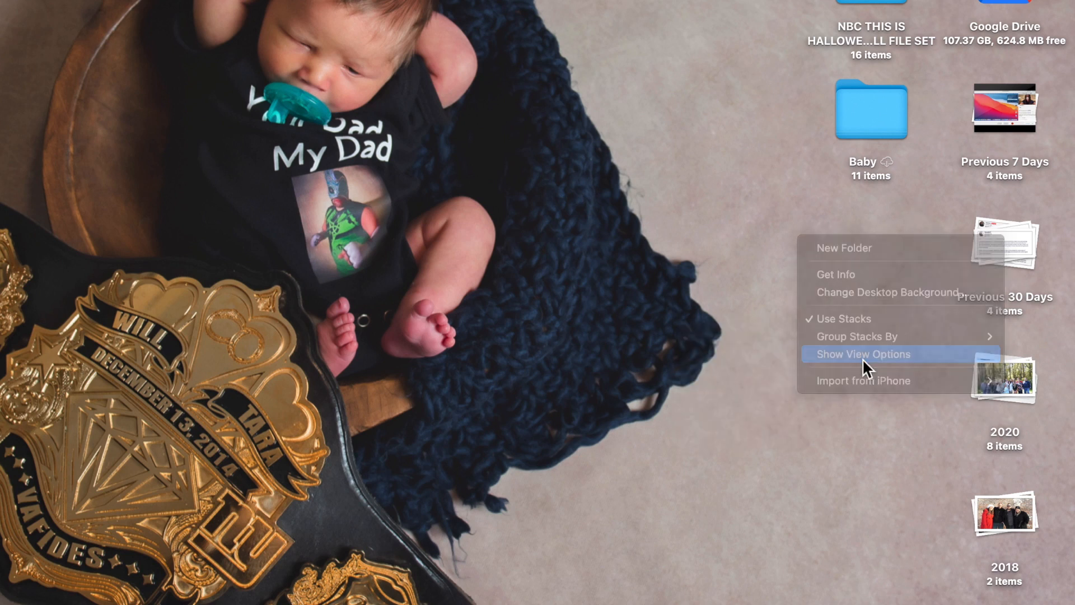
click(865, 367)
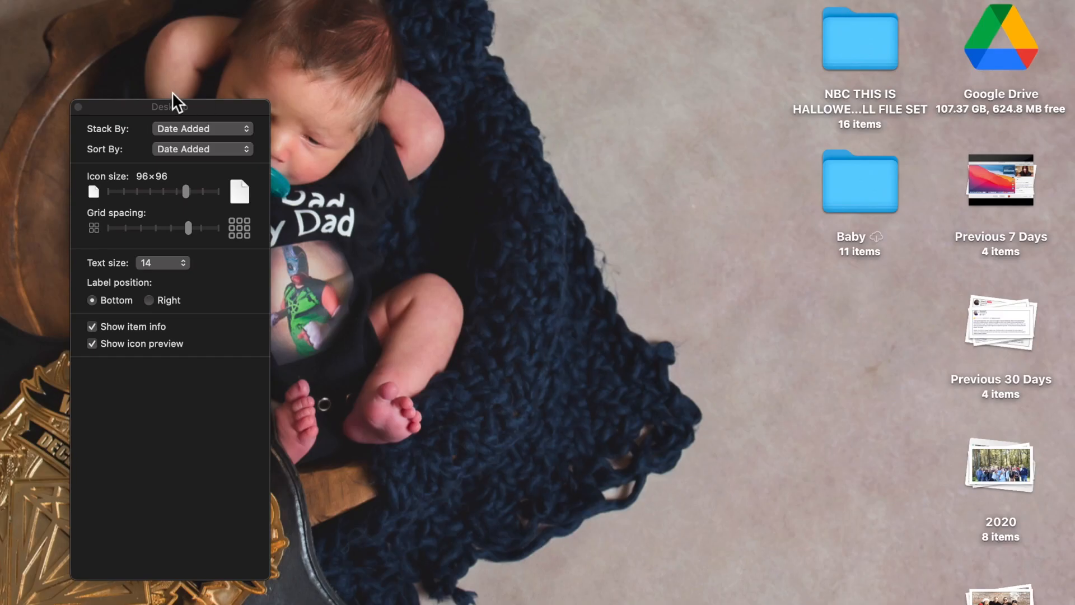
drag(168, 107, 318, 67)
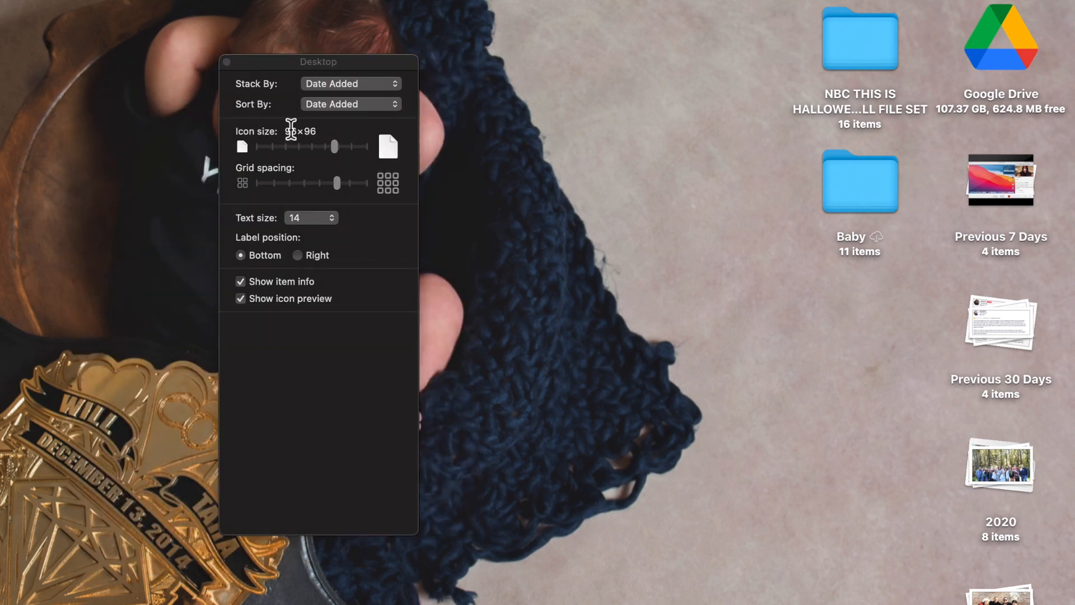
click(321, 90)
click(321, 54)
click(326, 101)
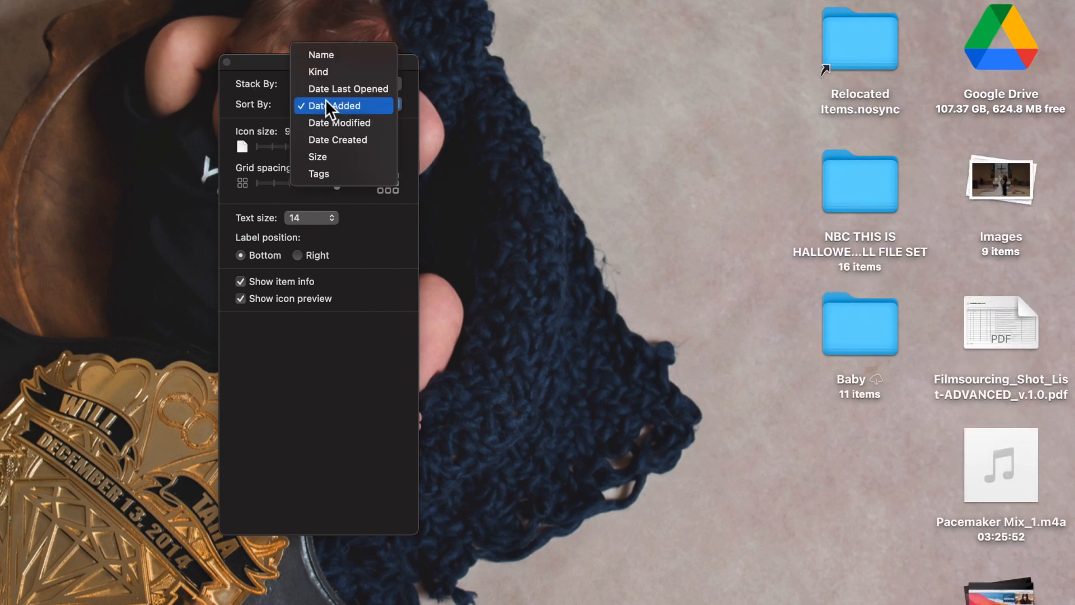
click(324, 143)
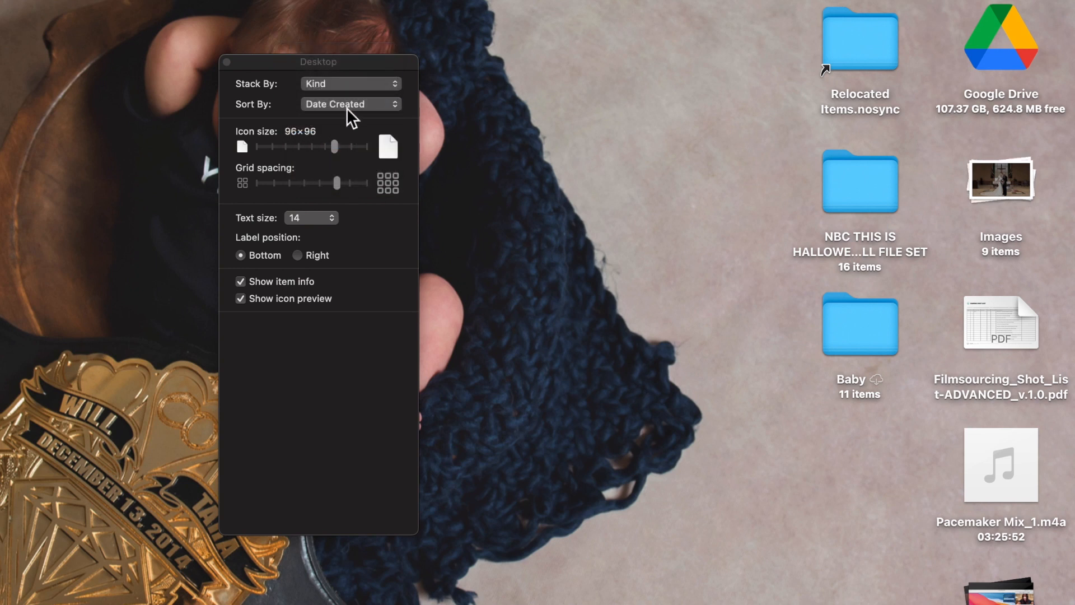
Set the desktop icon size to 128×128 and reduce the grid spacing to about the middle of its range
drag(335, 147, 266, 153)
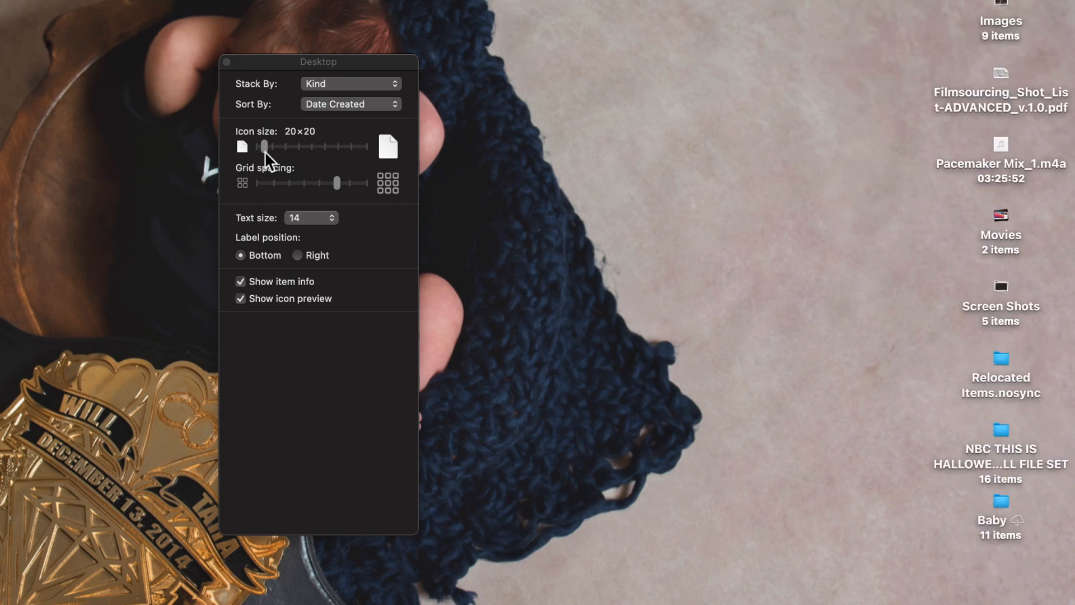
drag(266, 154, 299, 179)
Try a text size of 10, set it to 16, and put the icon labels back at the bottom after trying Right
click(312, 219)
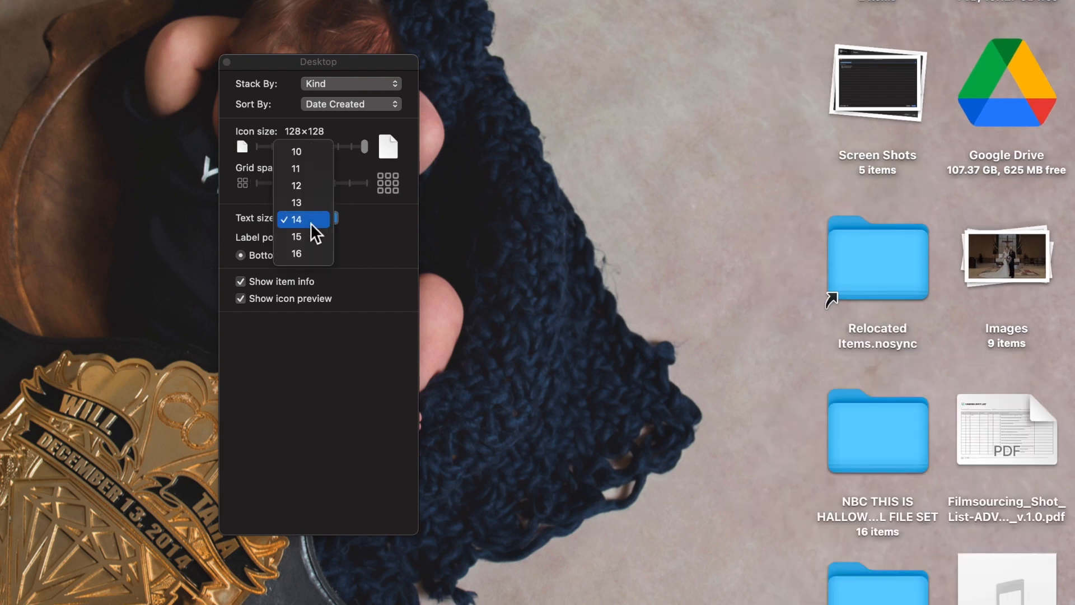
click(295, 151)
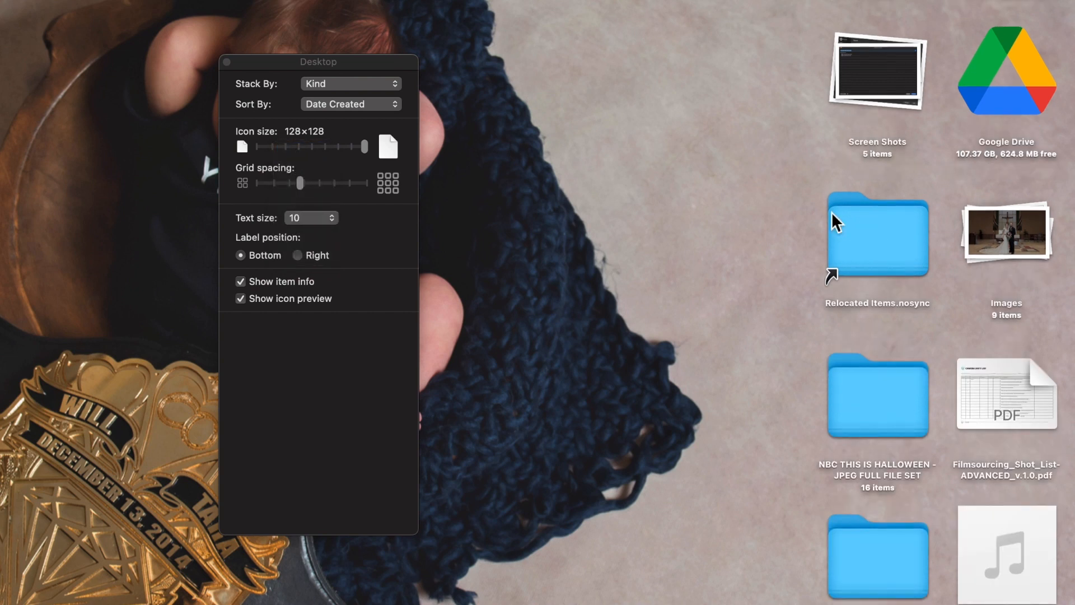
click(311, 219)
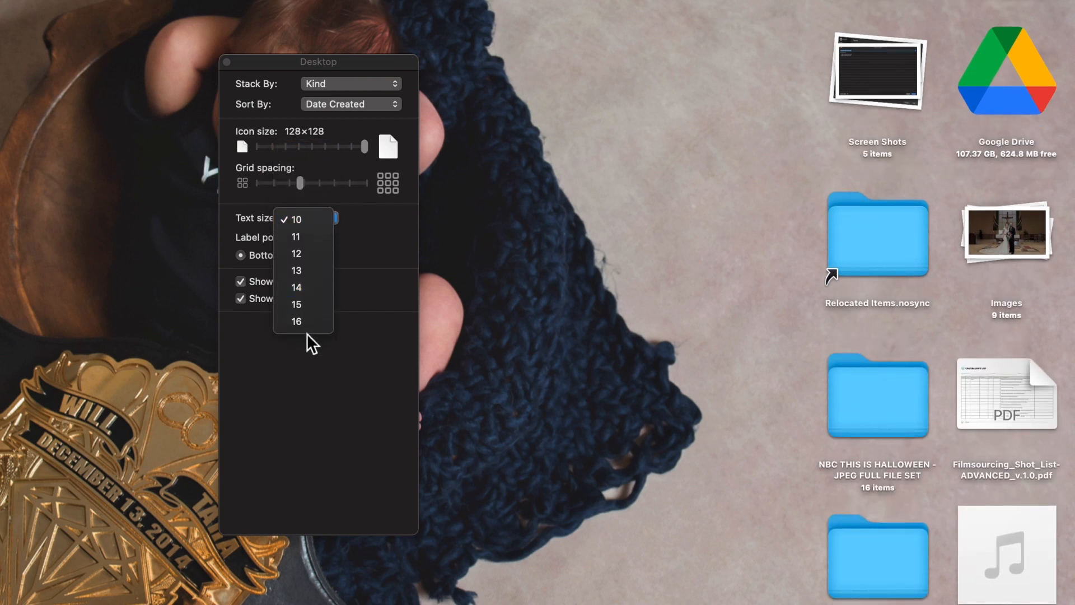
click(302, 322)
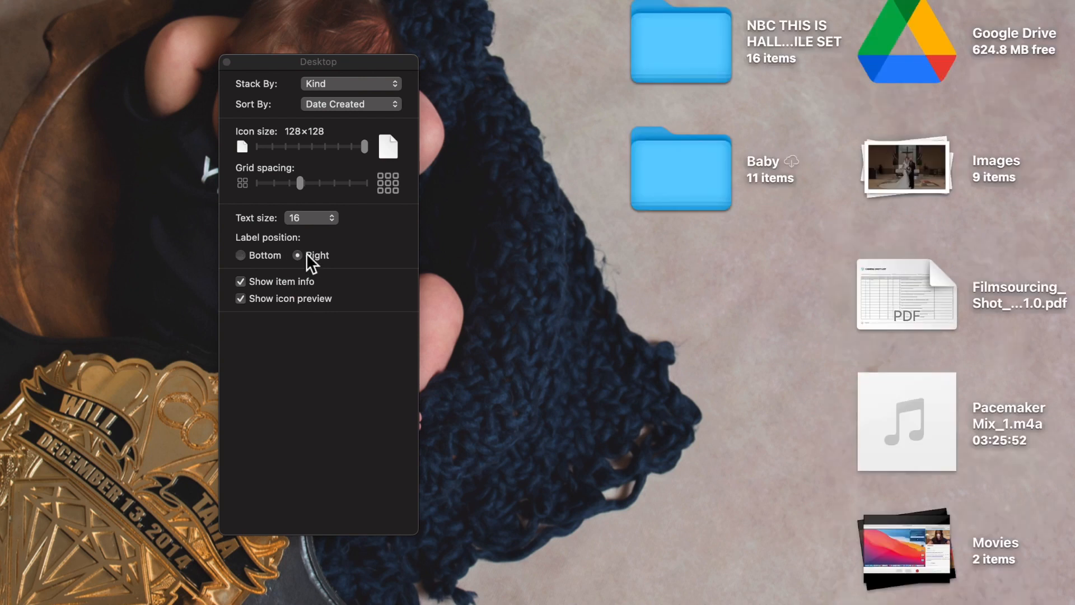
click(241, 255)
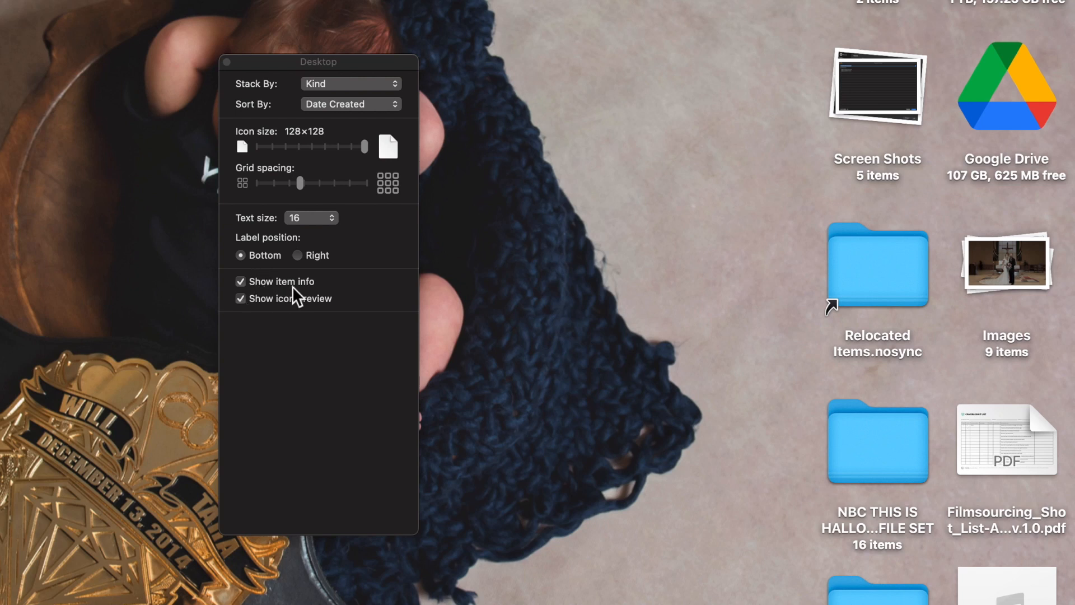
Turn the item info and icon preview off and back on, and close the desktop's view options
click(240, 281)
click(240, 281)
click(240, 281)
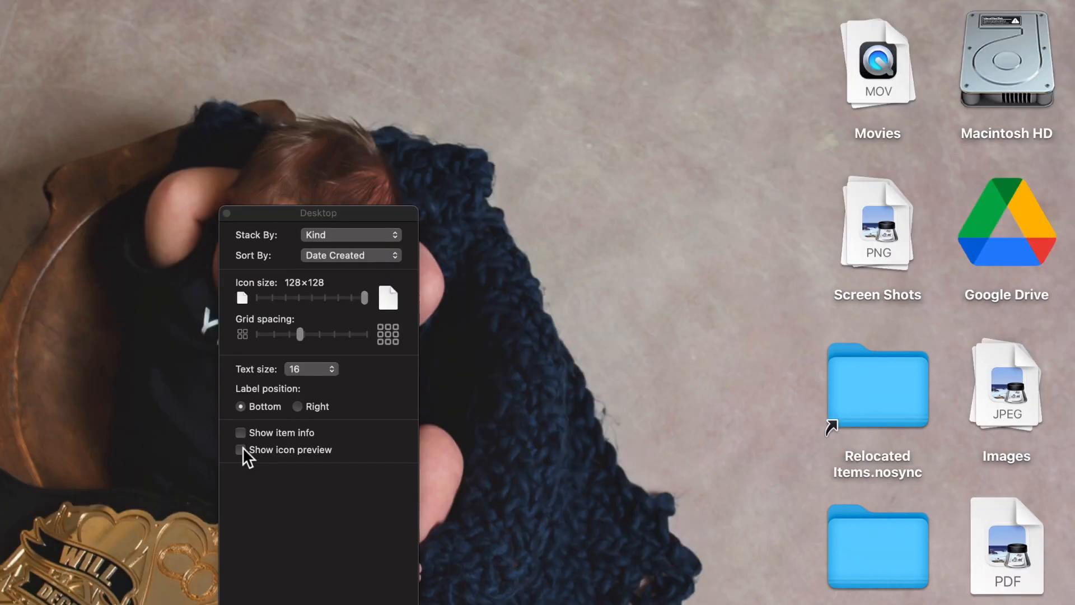
click(241, 281)
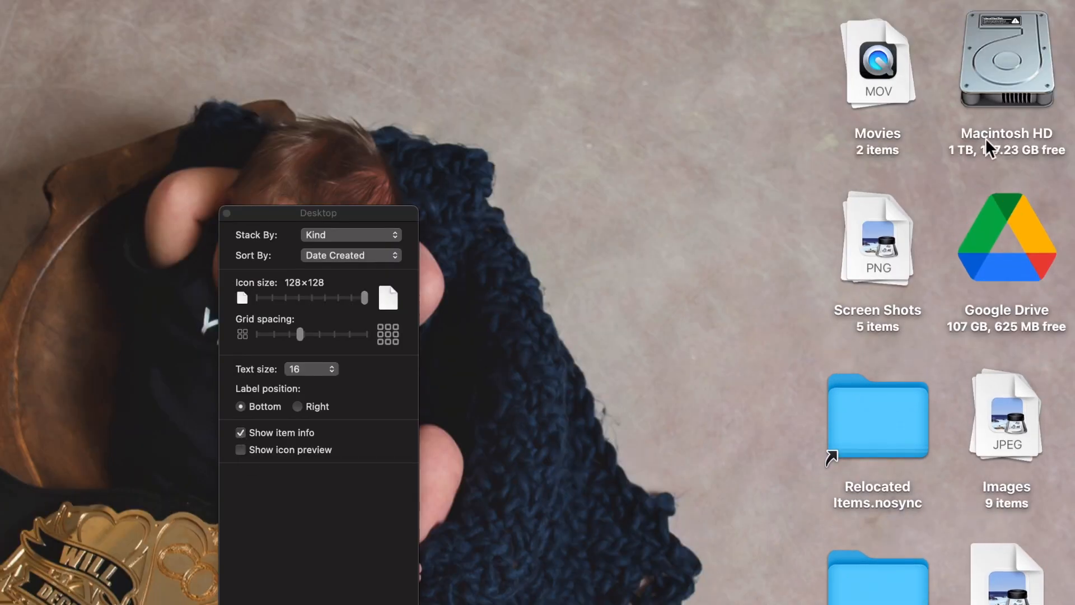
click(240, 449)
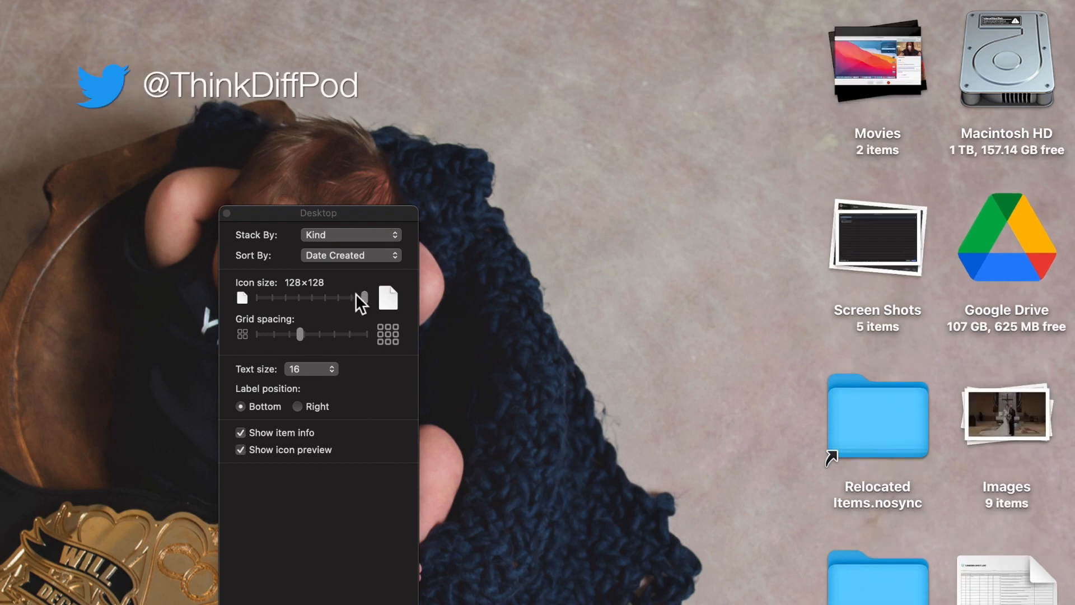
click(227, 213)
right_click(703, 327)
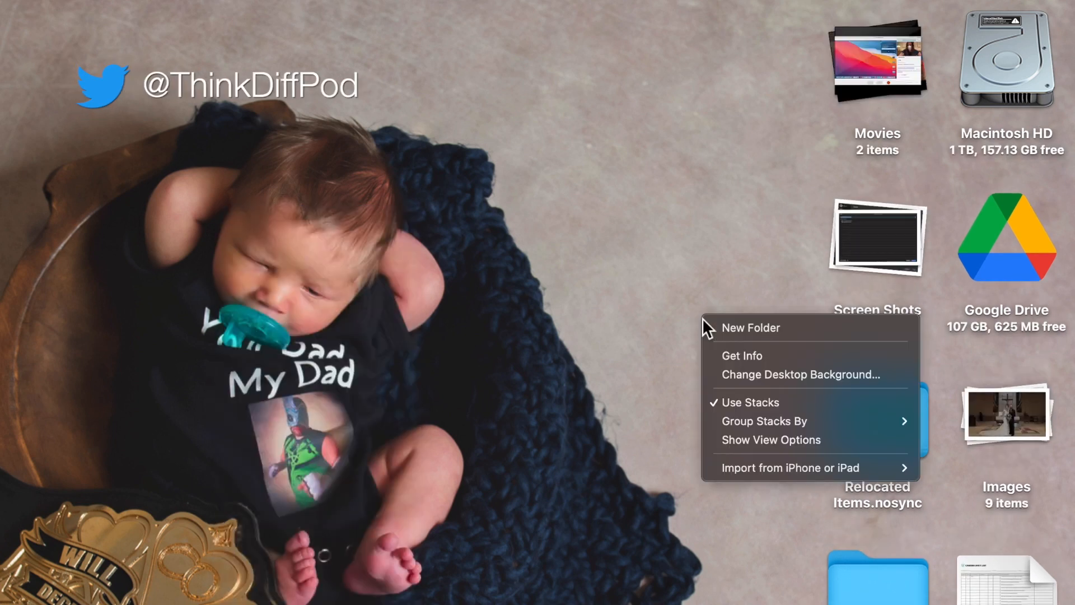
click(42, 162)
click(224, 24)
mouse_move(257, 24)
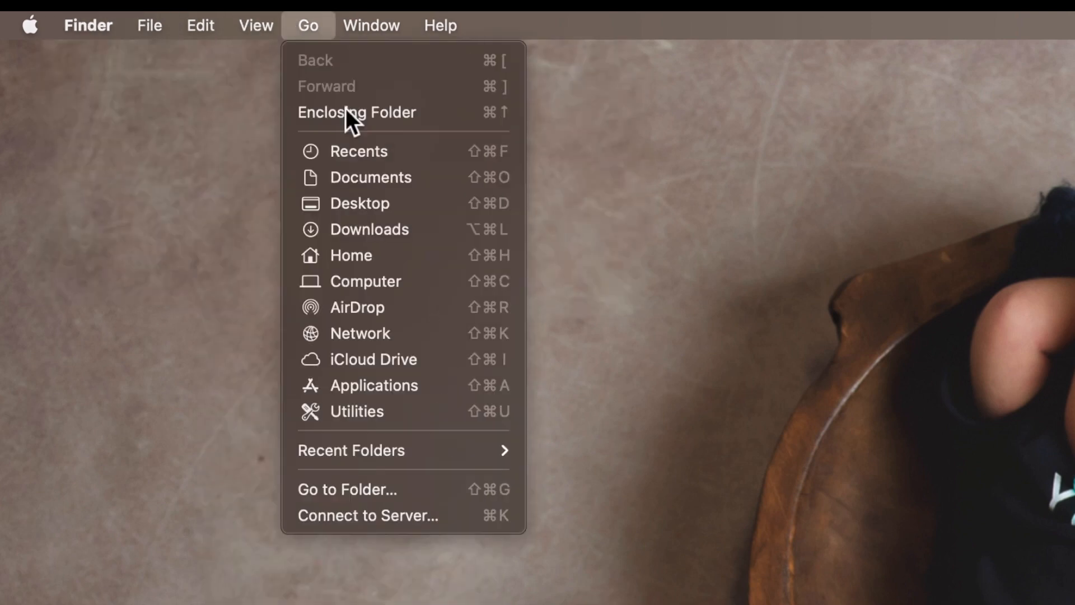
click(291, 19)
click(151, 17)
mouse_move(390, 14)
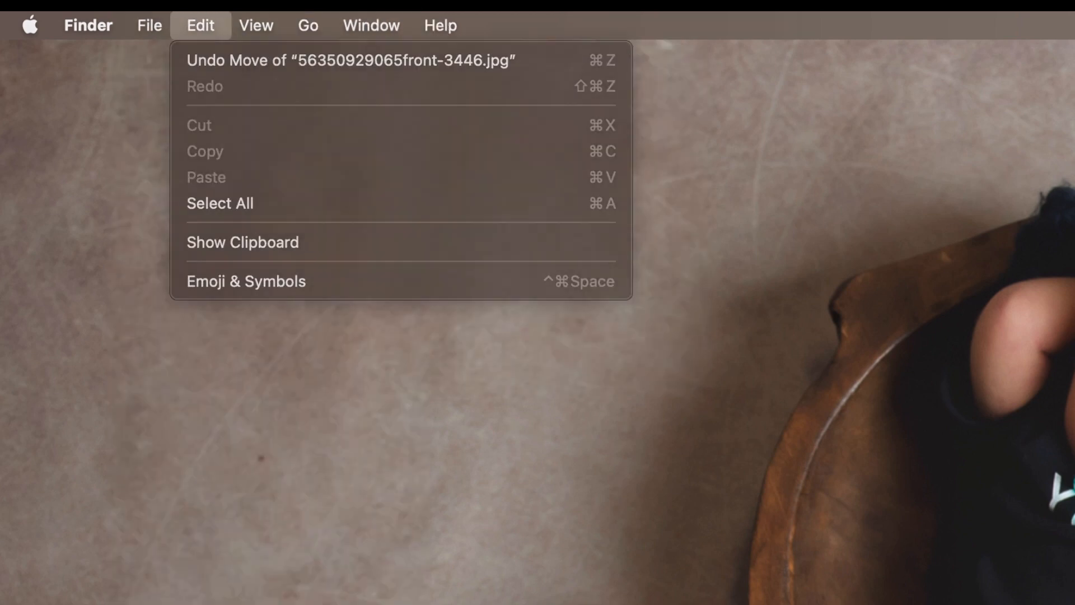
key(Escape)
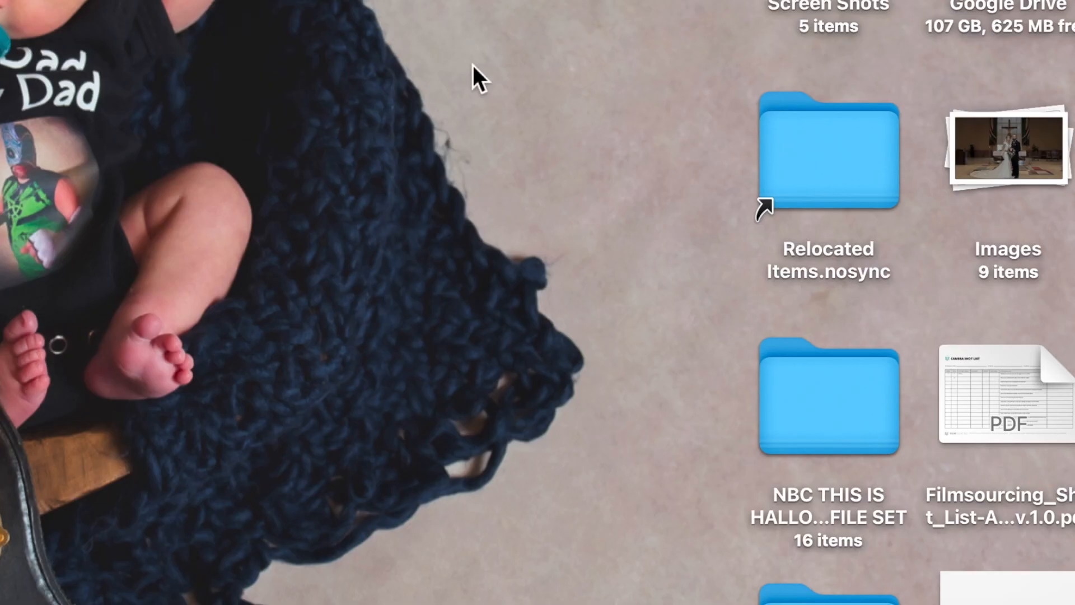
right_click(473, 65)
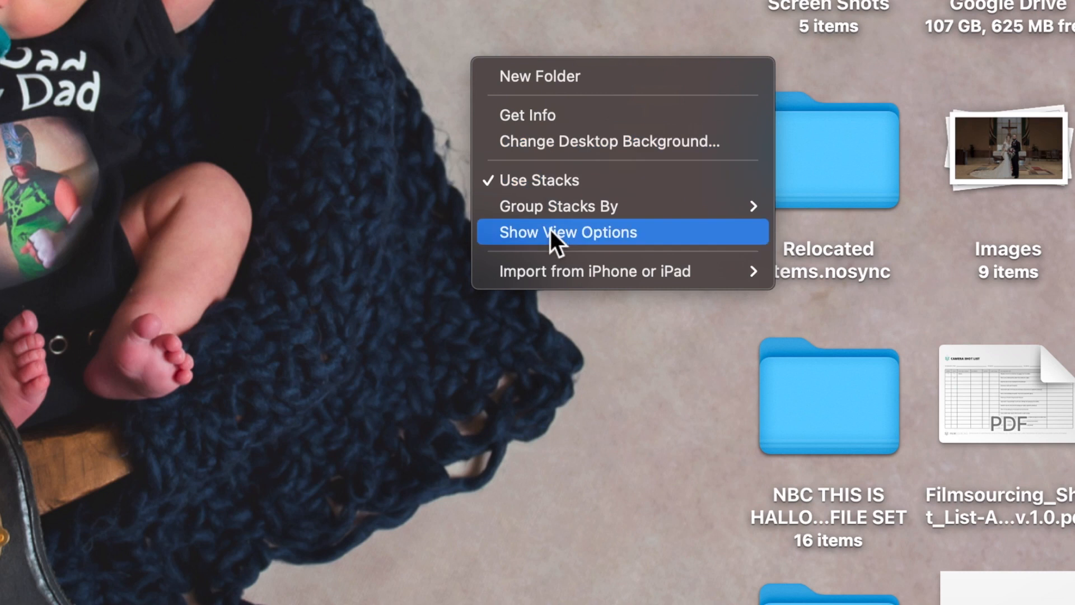
mouse_move(552, 272)
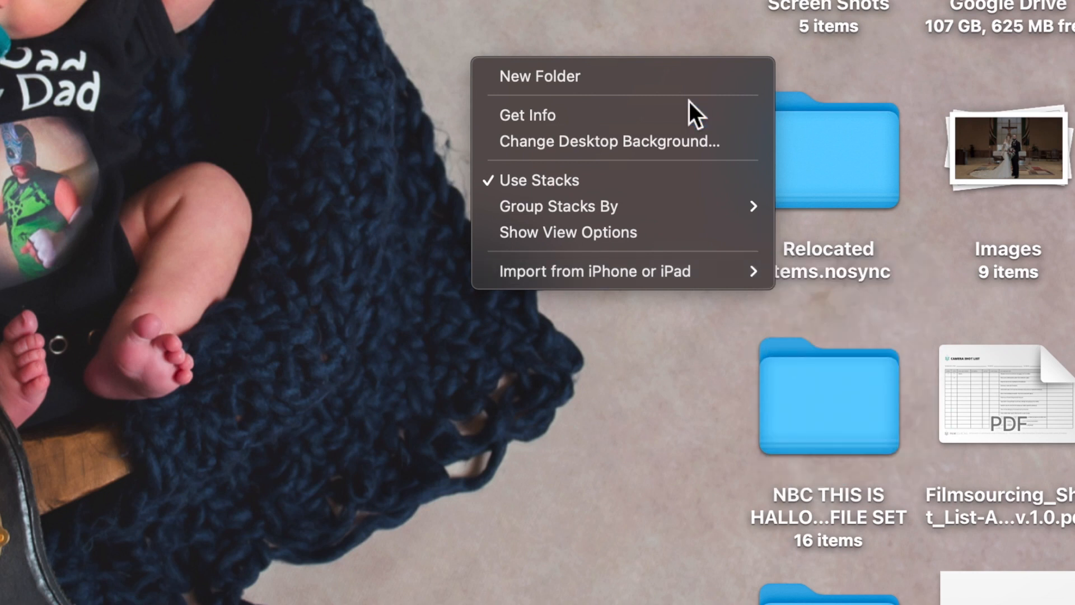
key(Escape)
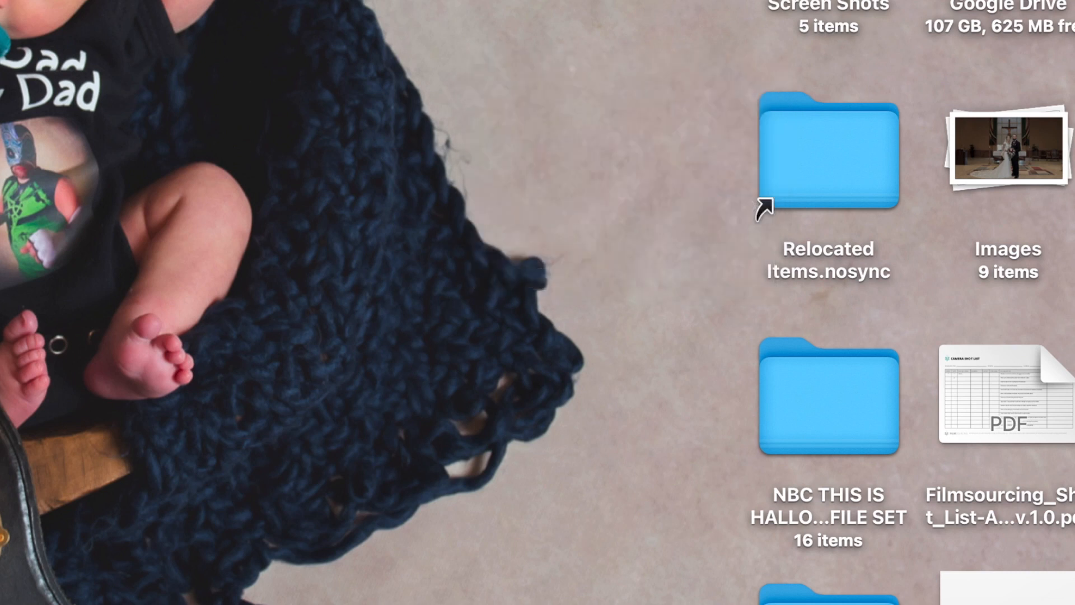
Expand the Images stack on the desktop to show its files
click(1003, 158)
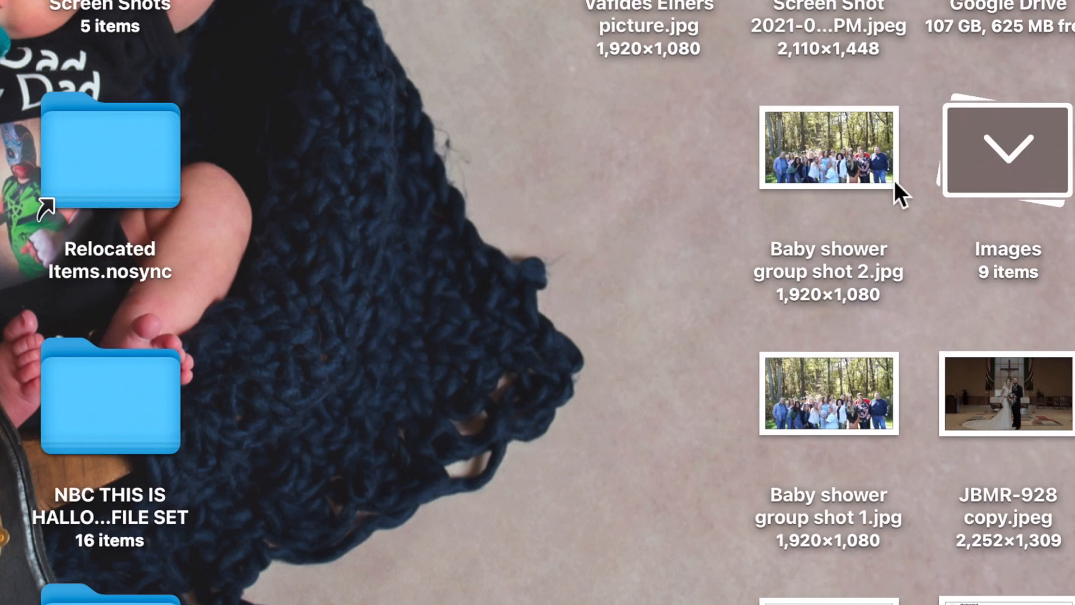
Open the info of the Baby shower group shot 2.jpg file on the desktop
click(868, 168)
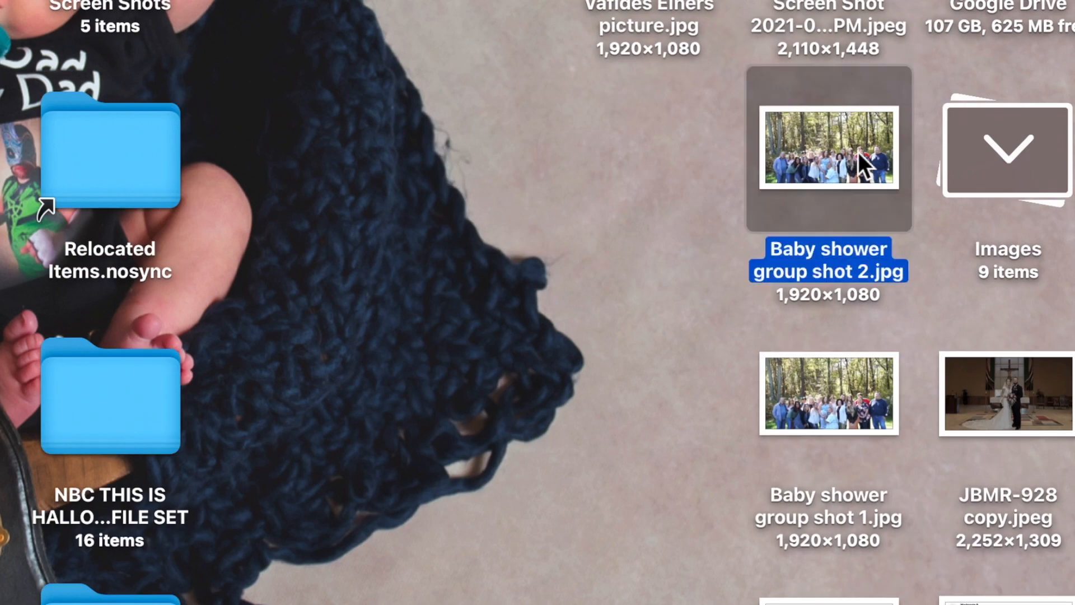
right_click(815, 145)
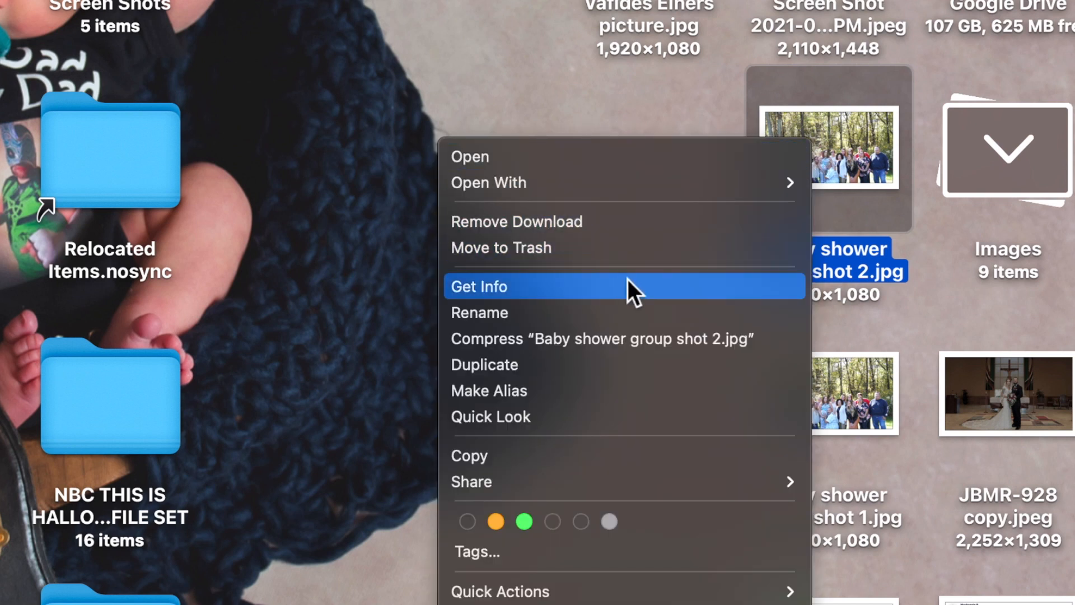
click(885, 145)
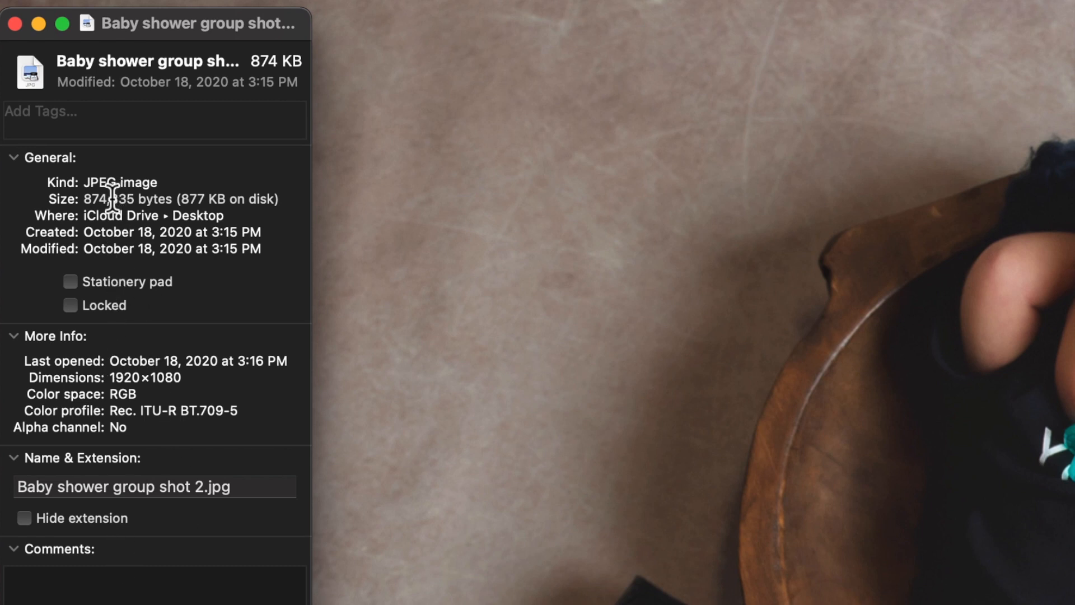
Try out the Locked setting for Baby shower group shot 2.jpg by switching it on and off
click(76, 307)
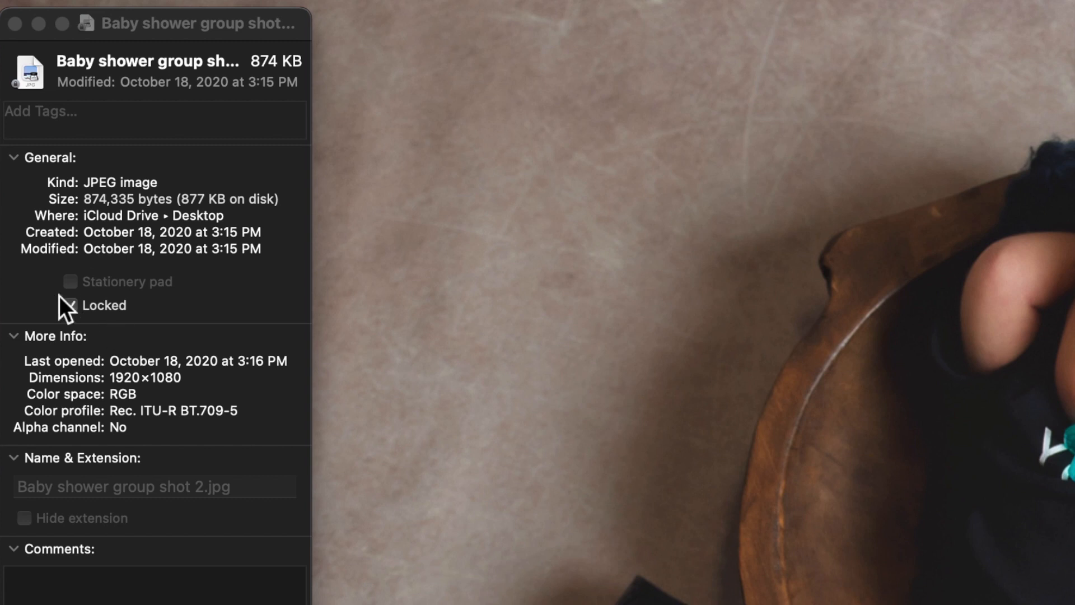
click(73, 309)
click(72, 308)
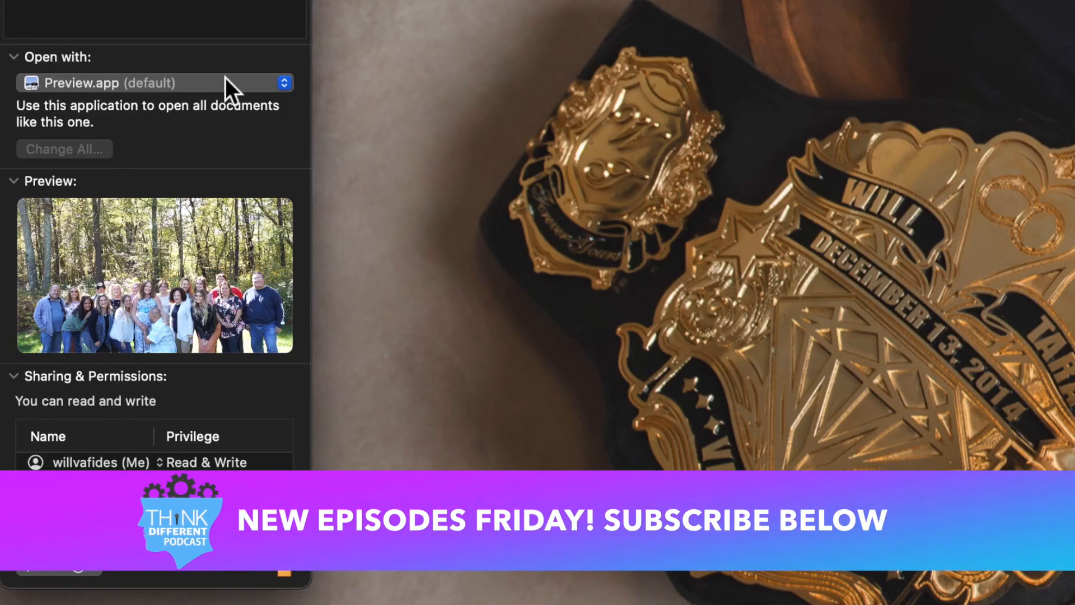
Review the applications that can open the image, keeping Preview.app as its default
click(179, 82)
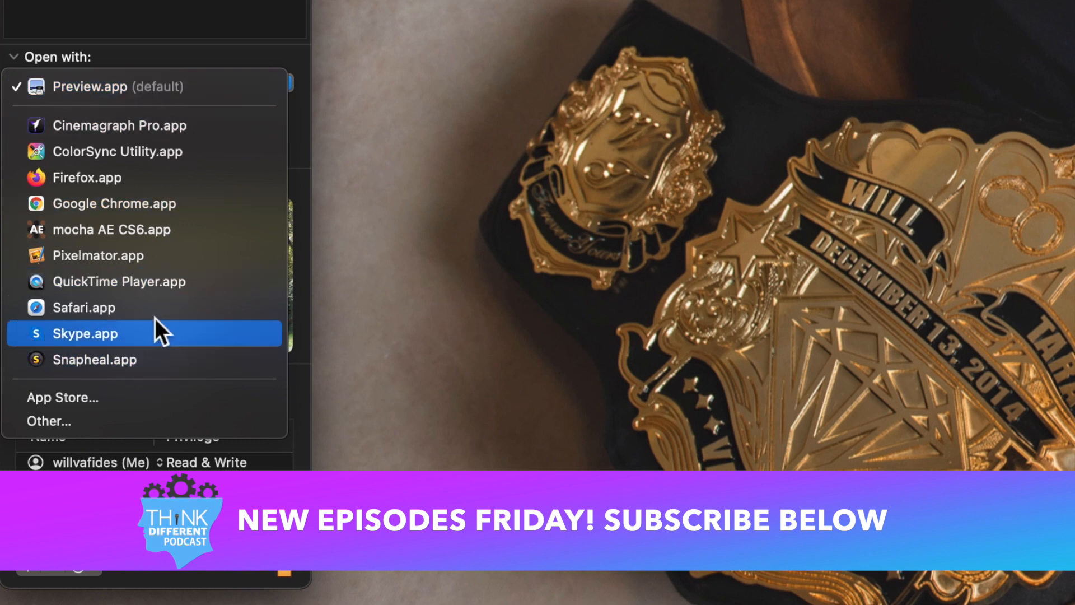
click(158, 24)
click(149, 84)
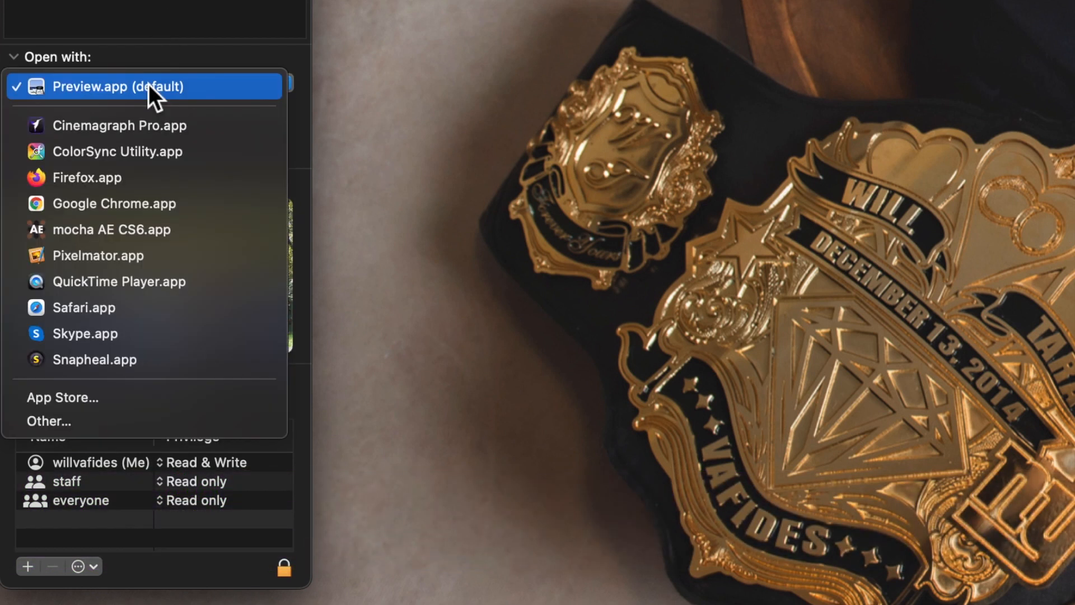
click(149, 84)
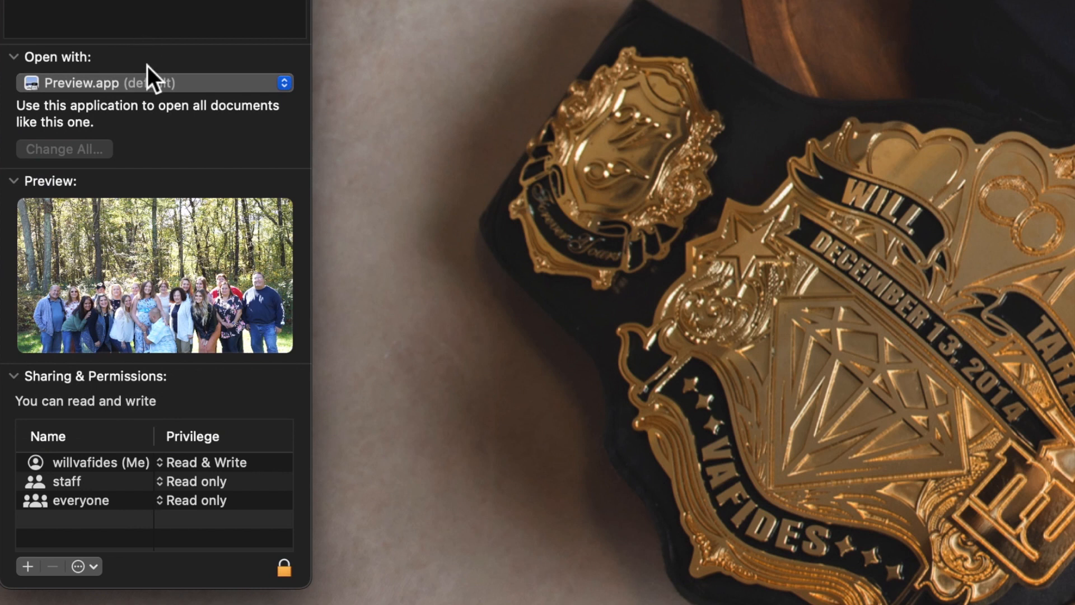
Choose Google Chrome.app as the application that opens the image, and look at the application choices again
click(130, 83)
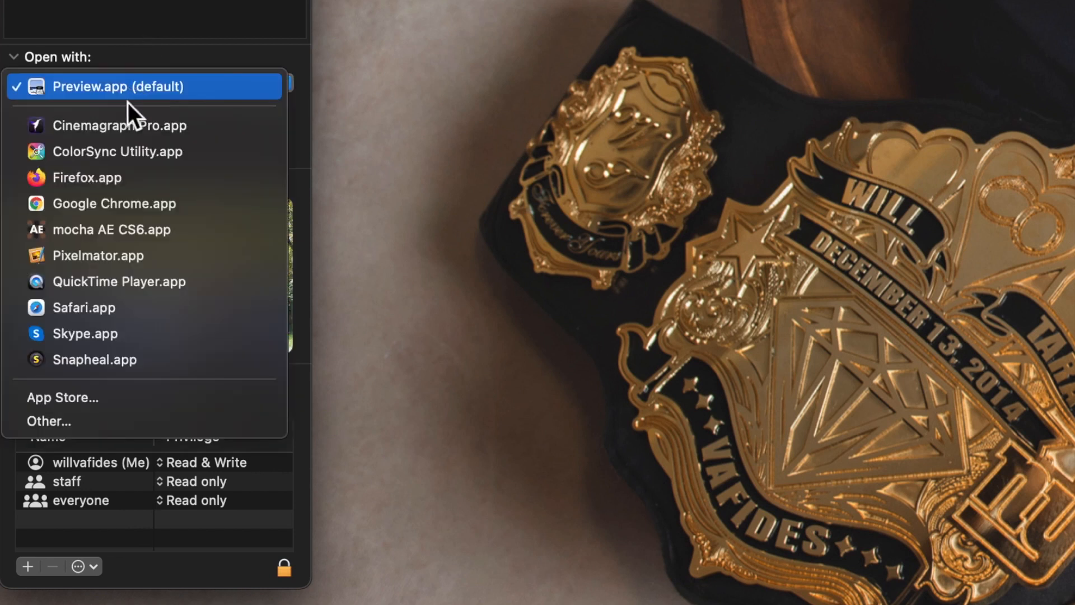
click(114, 201)
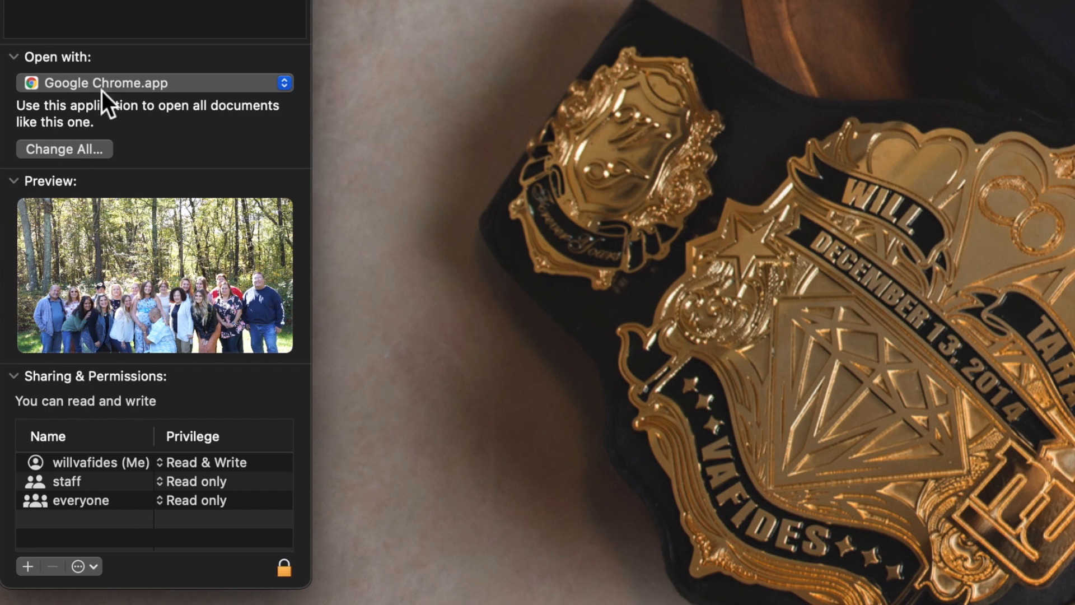
click(116, 80)
click(107, 120)
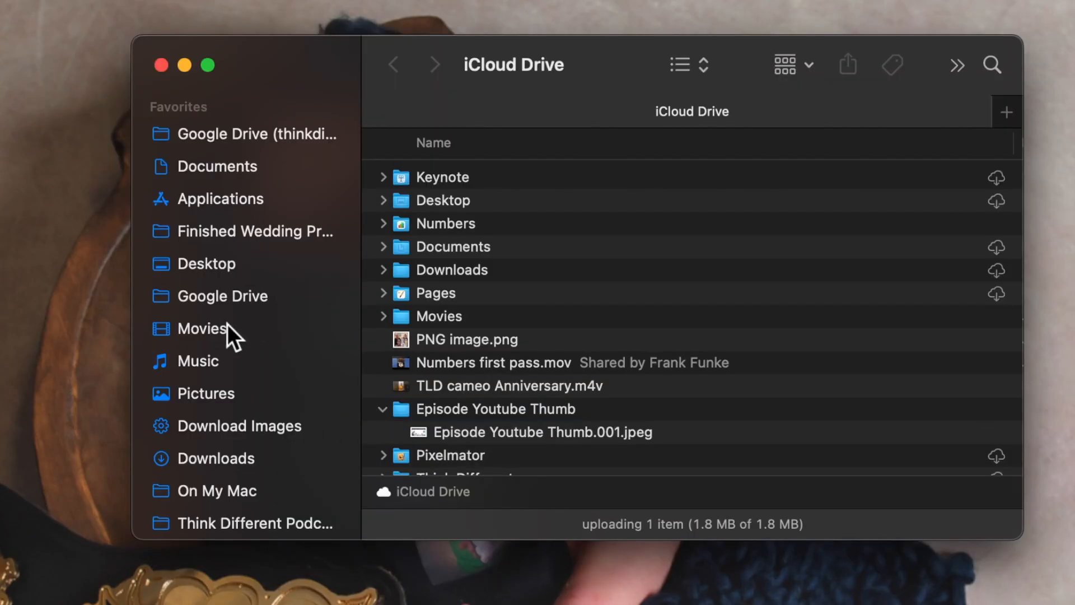
Create a new folder named Test in the Movies folder
click(219, 328)
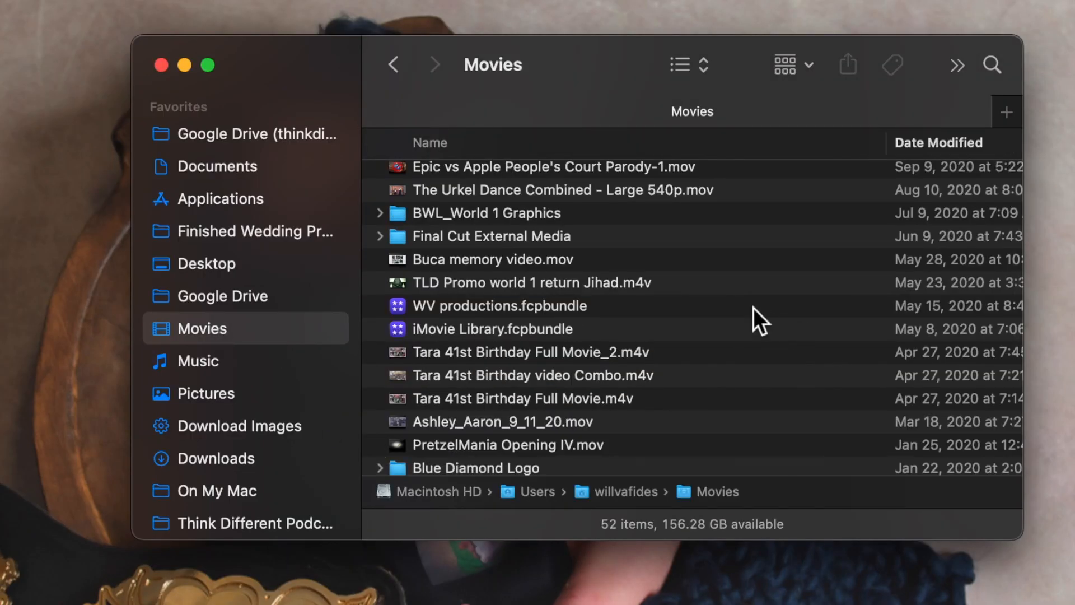
right_click(753, 307)
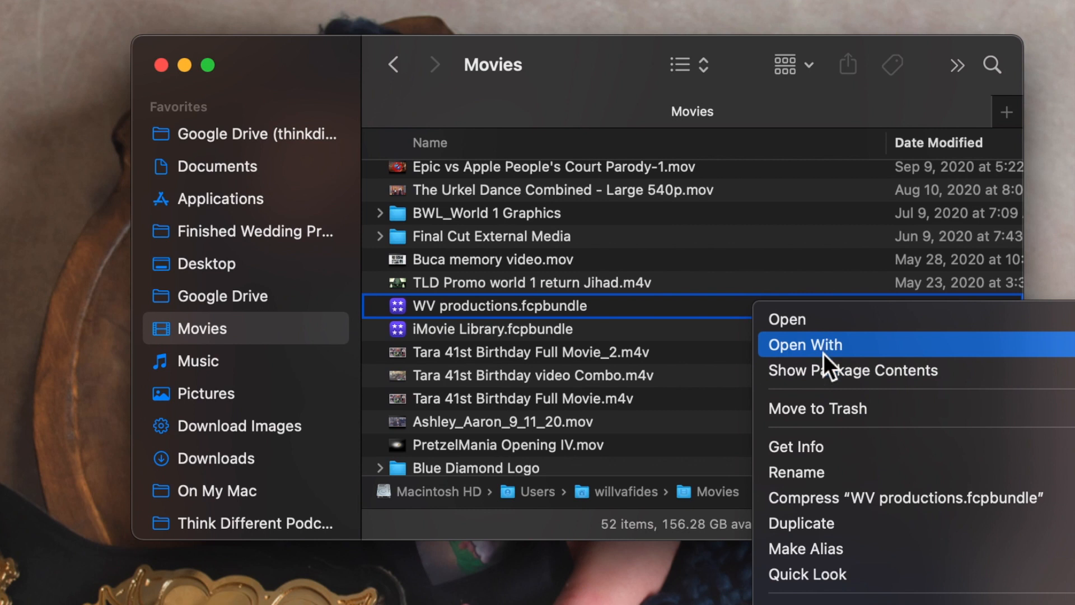
click(797, 523)
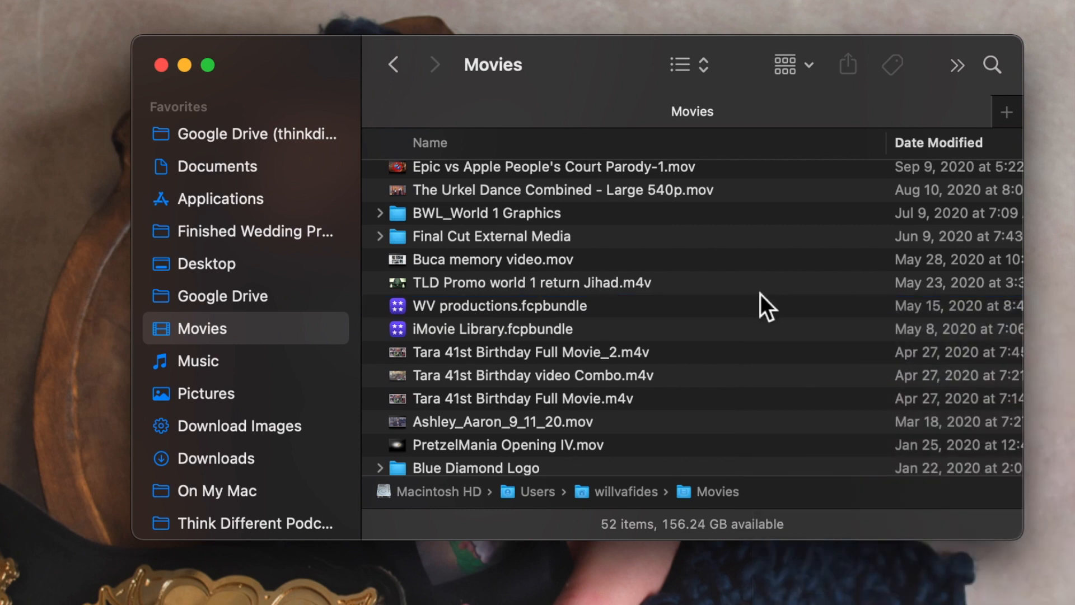
key(super+shift+n)
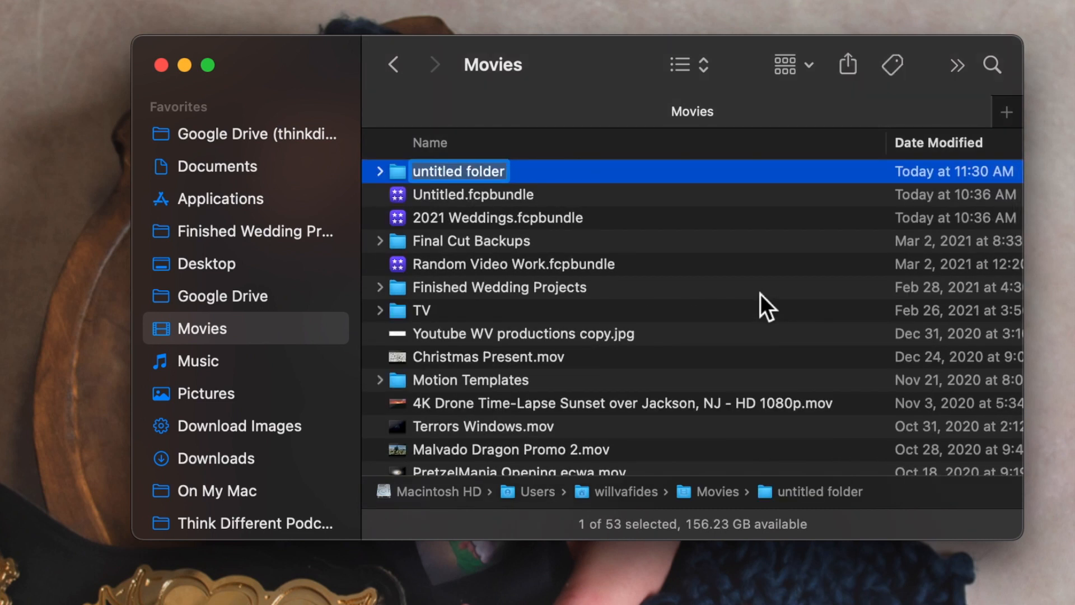
text(Test)
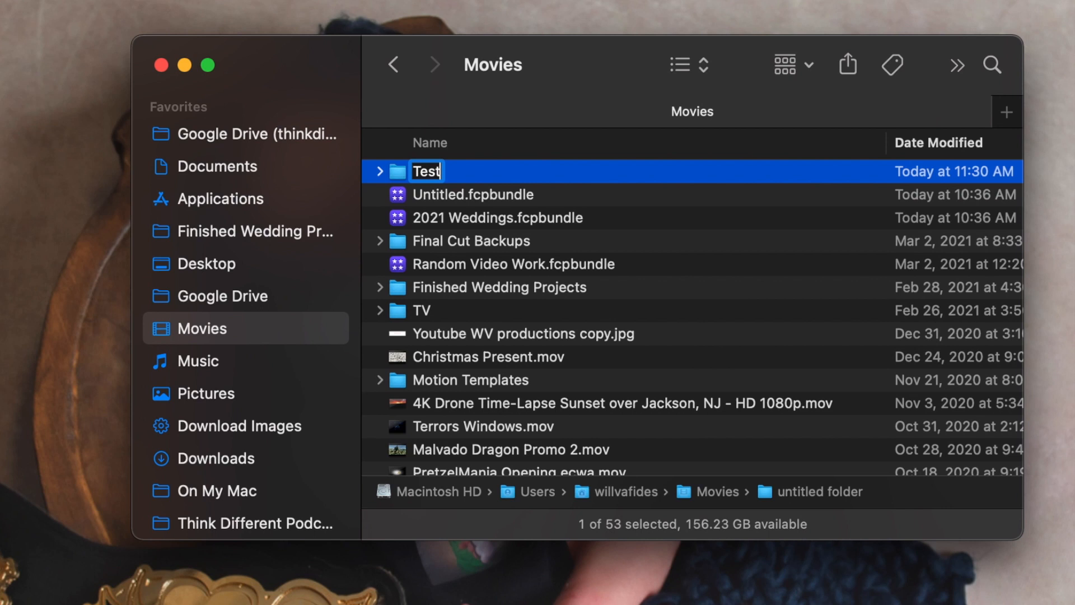
key(Return)
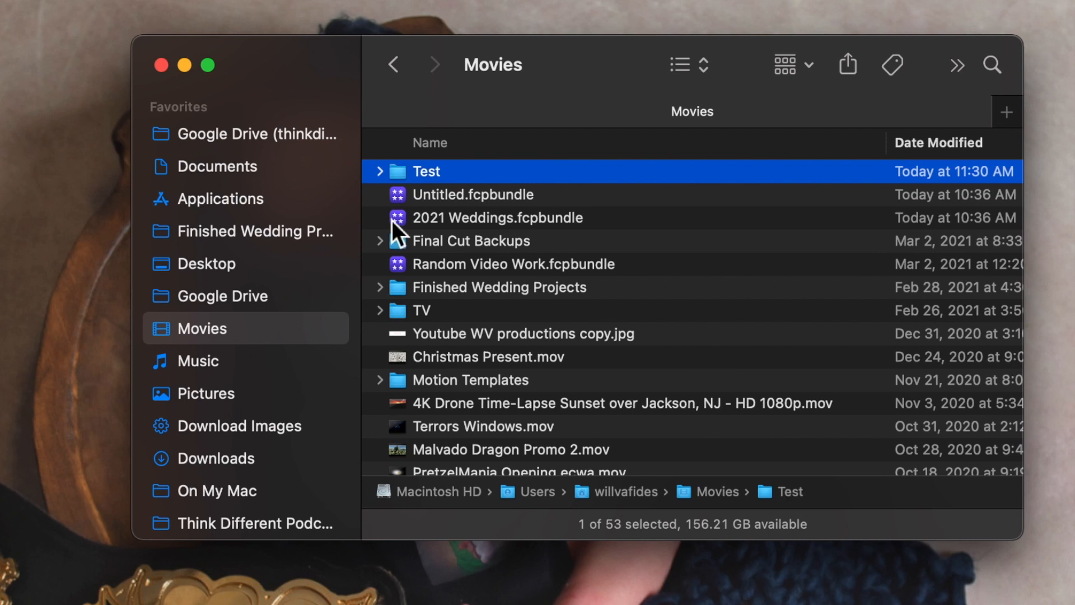
Unlock the Test folder's permission settings with the account password, and set the owner's privilege to Write only (Drop Box)
right_click(434, 180)
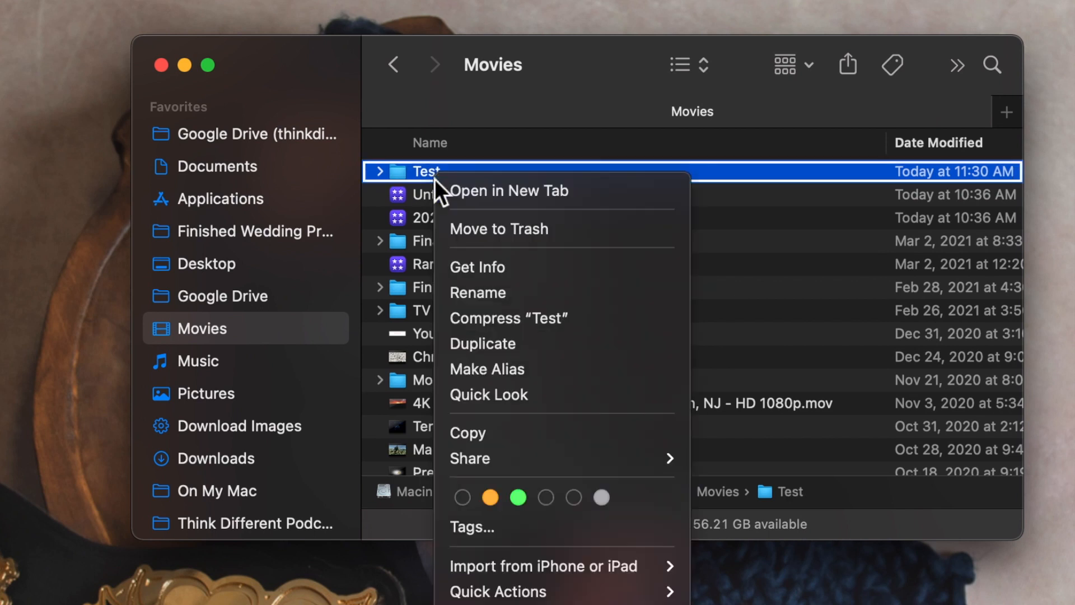
click(462, 263)
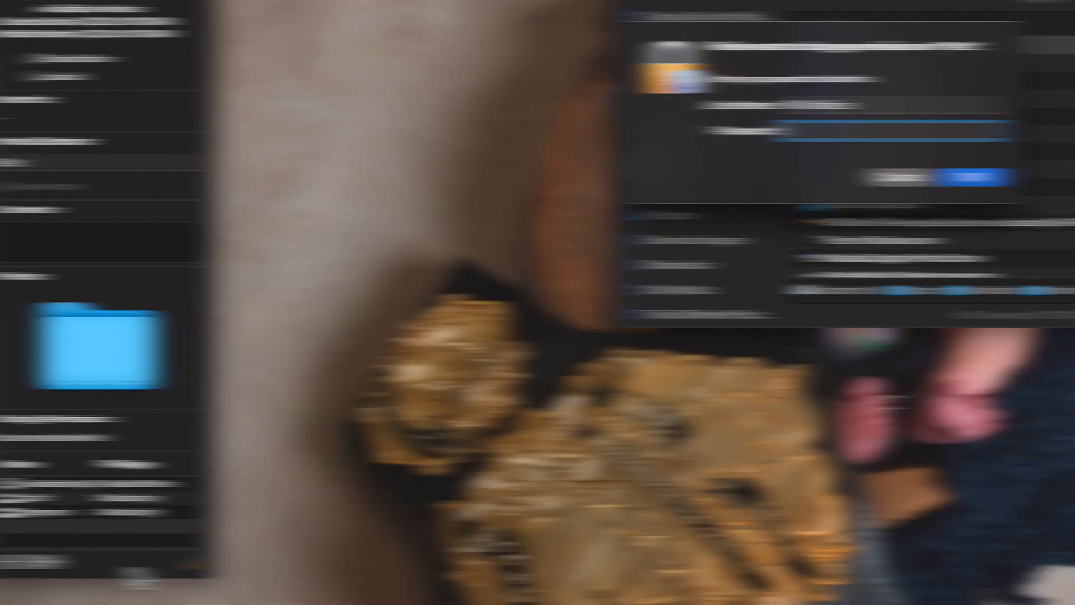
text(•••••••••)
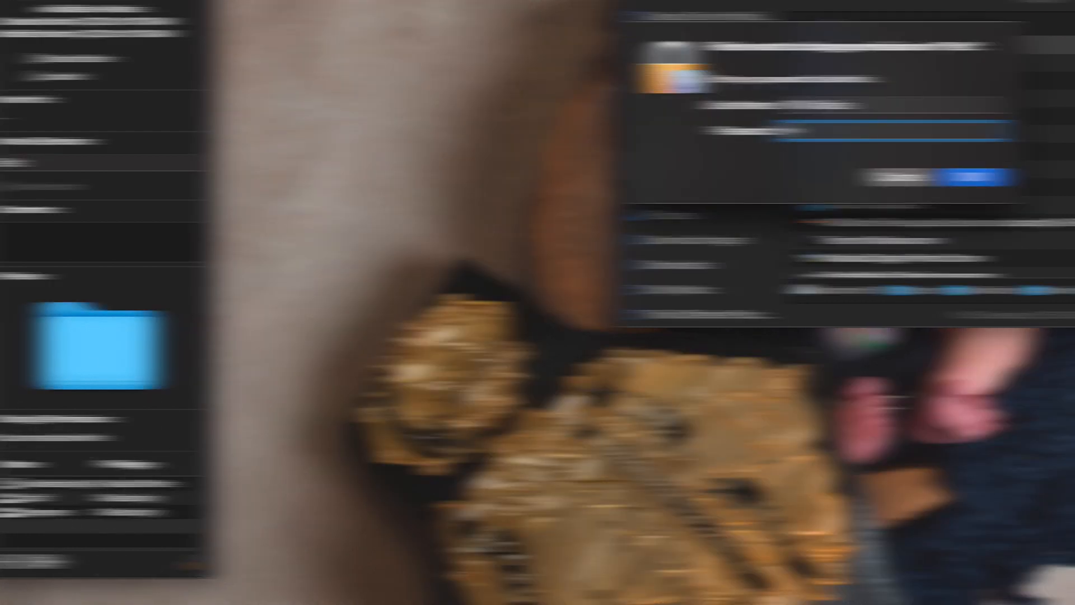
key(Return)
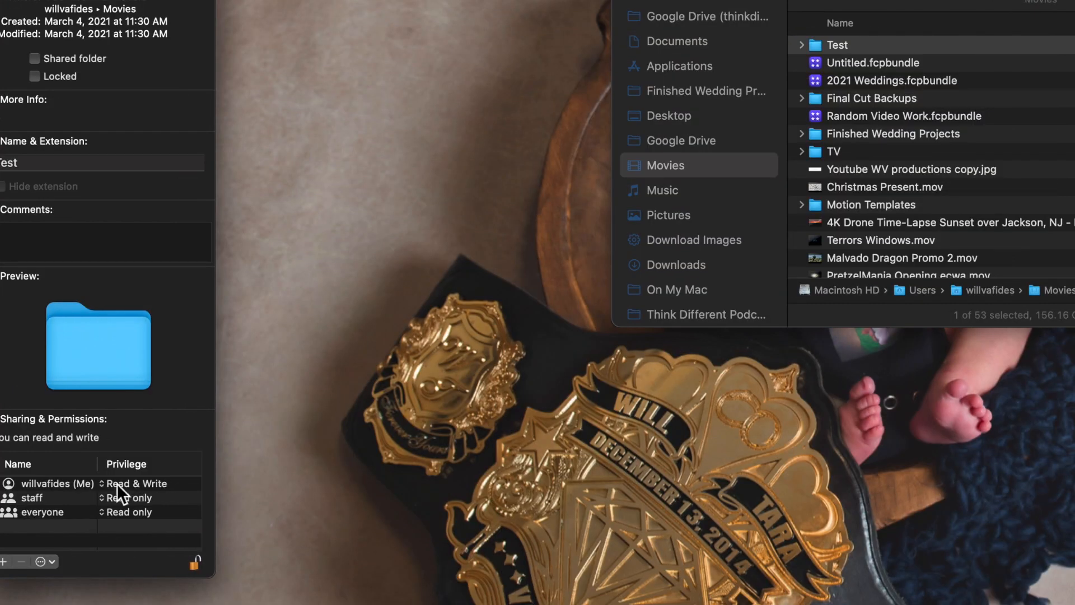
click(143, 483)
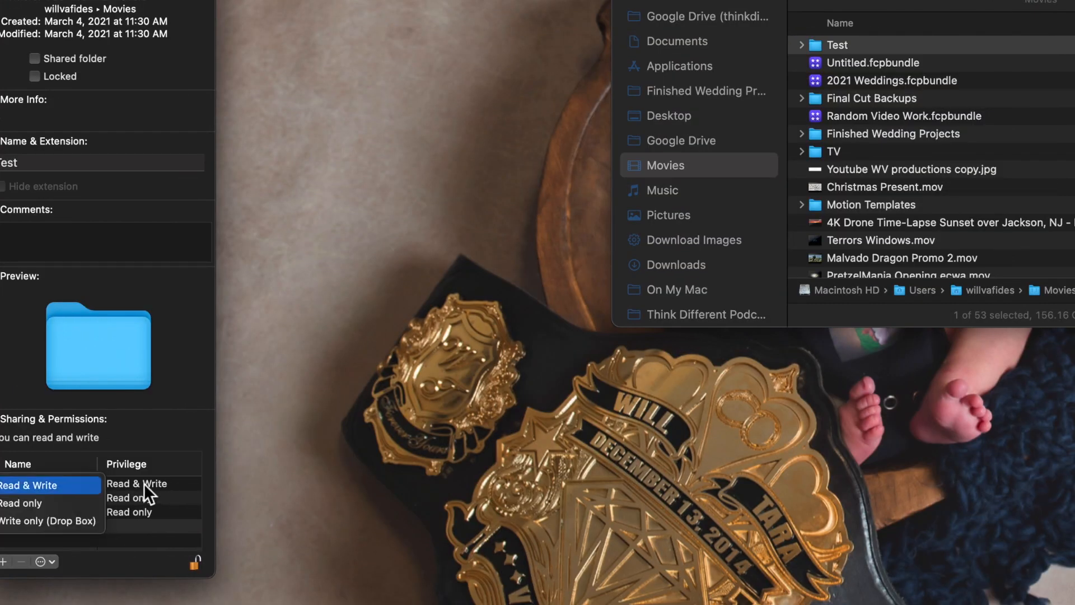
click(69, 520)
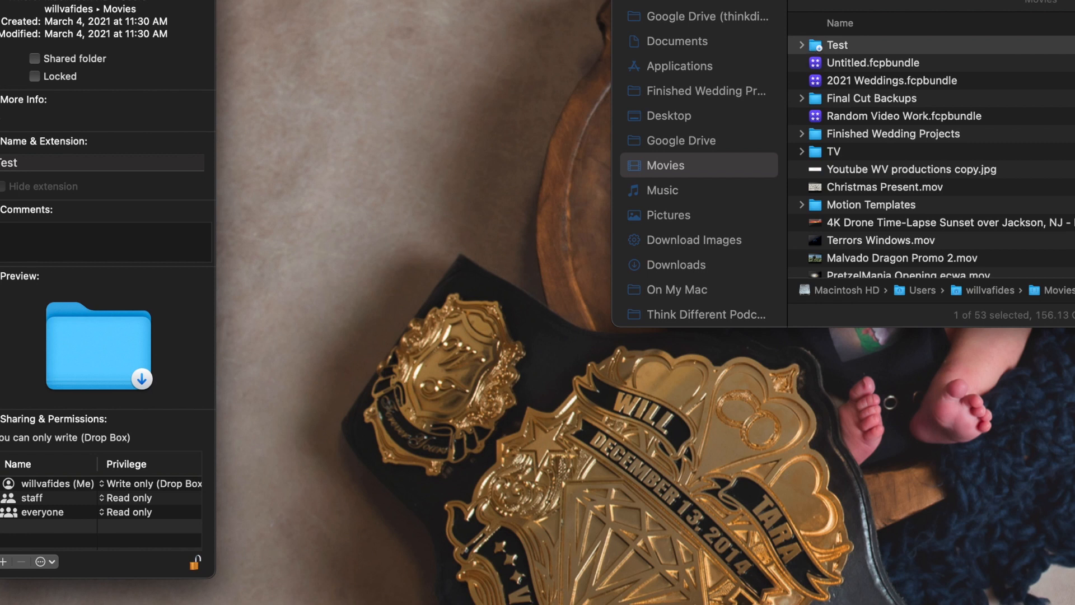
Try to move Terrors Windows.mov from Movies into the write-only Test folder, agreeing to continue
scroll(871, 128, down, 2)
scroll(850, 206, up, 2)
drag(854, 222, 822, 45)
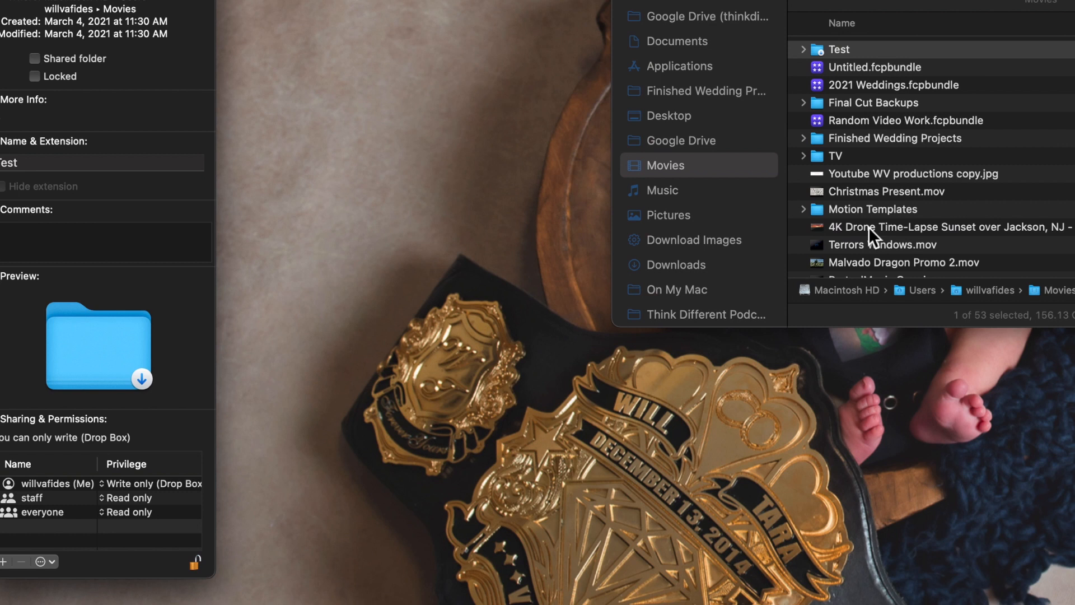
drag(857, 245, 833, 50)
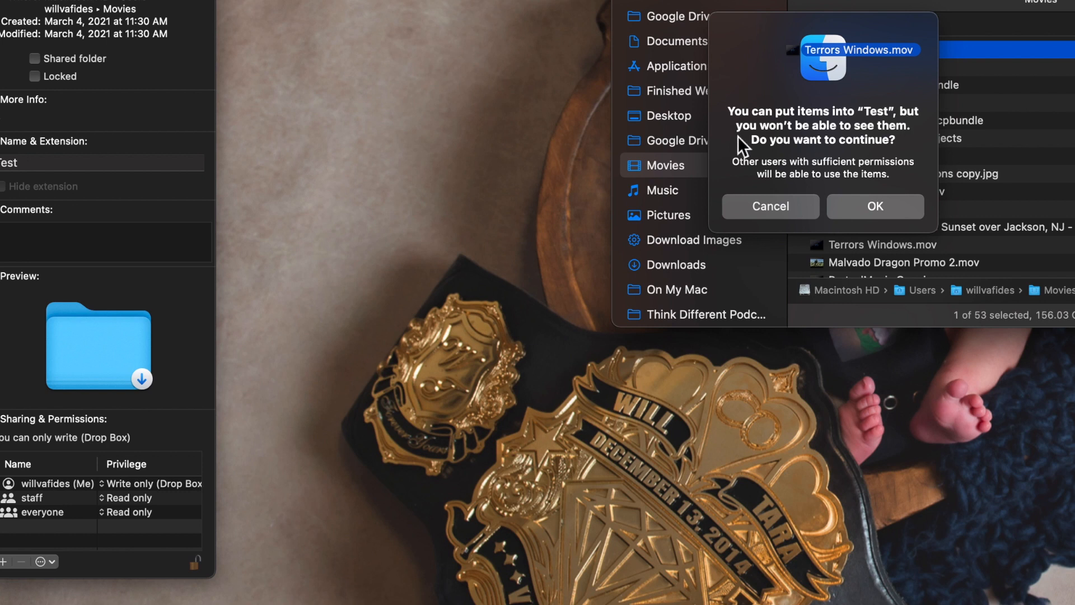
click(874, 206)
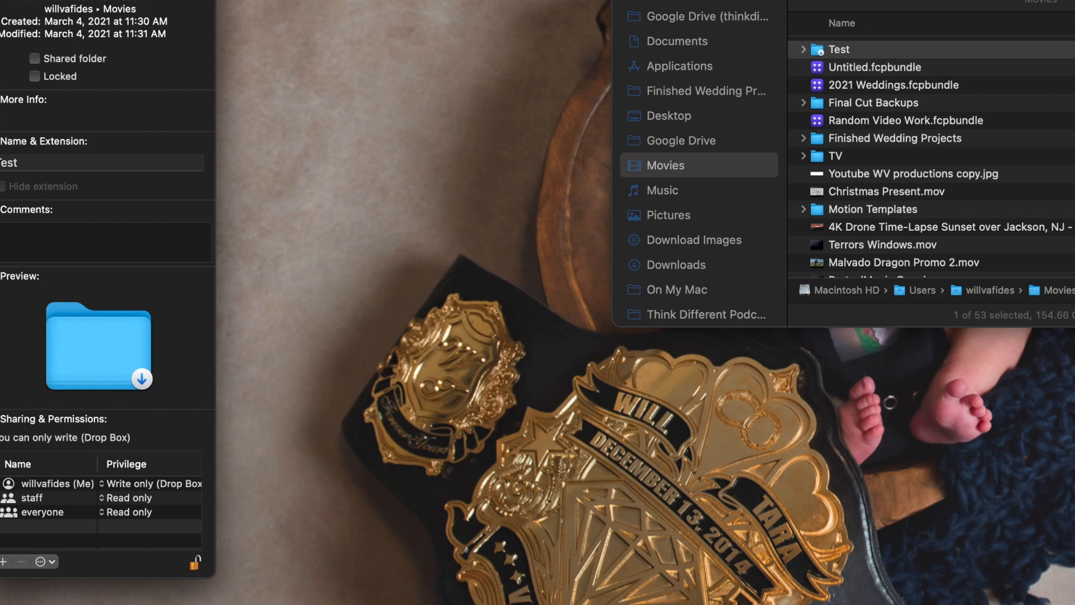
Close the Test folder's info and try to open the folder to check its access
key(super+w)
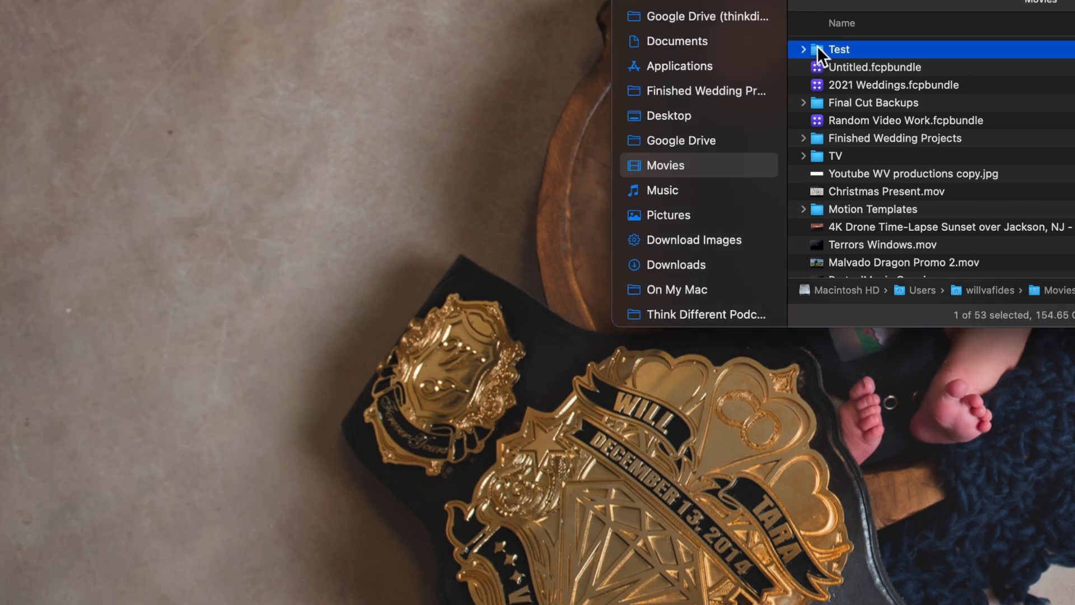
double_click(818, 47)
click(856, 172)
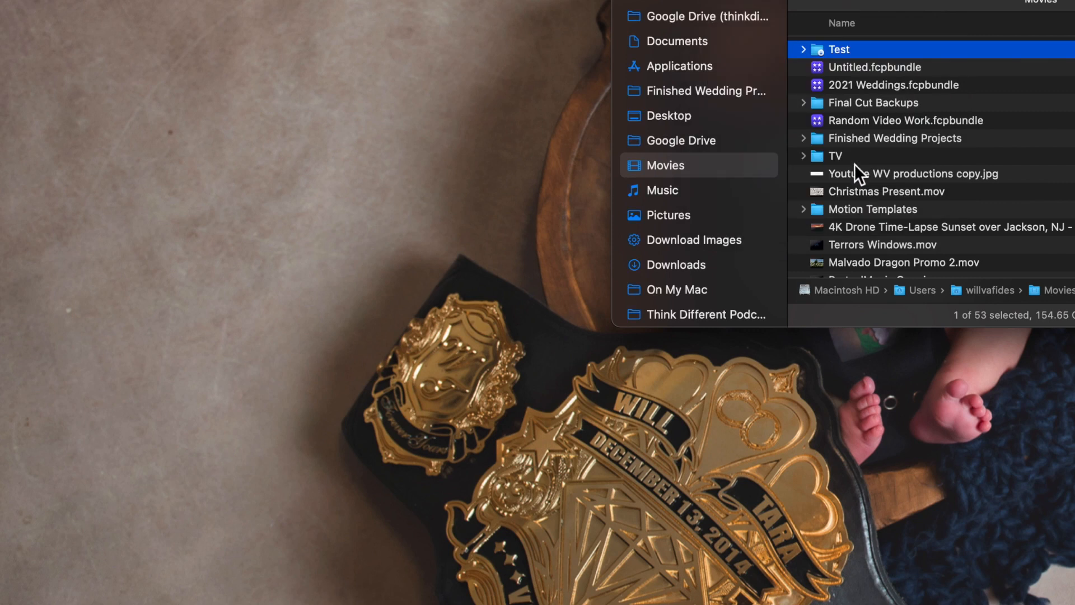
double_click(825, 48)
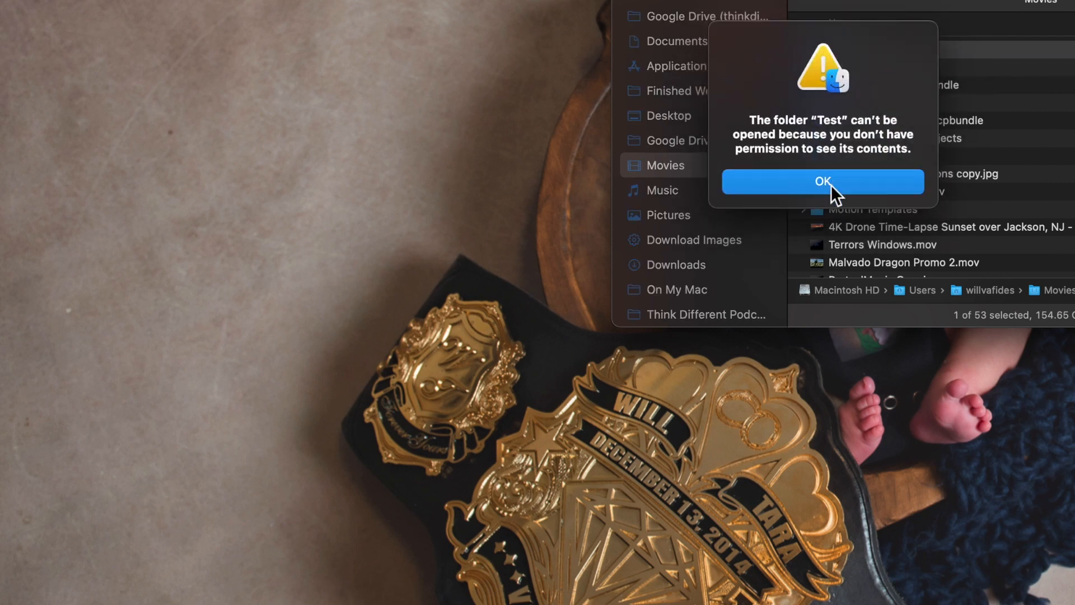
click(832, 185)
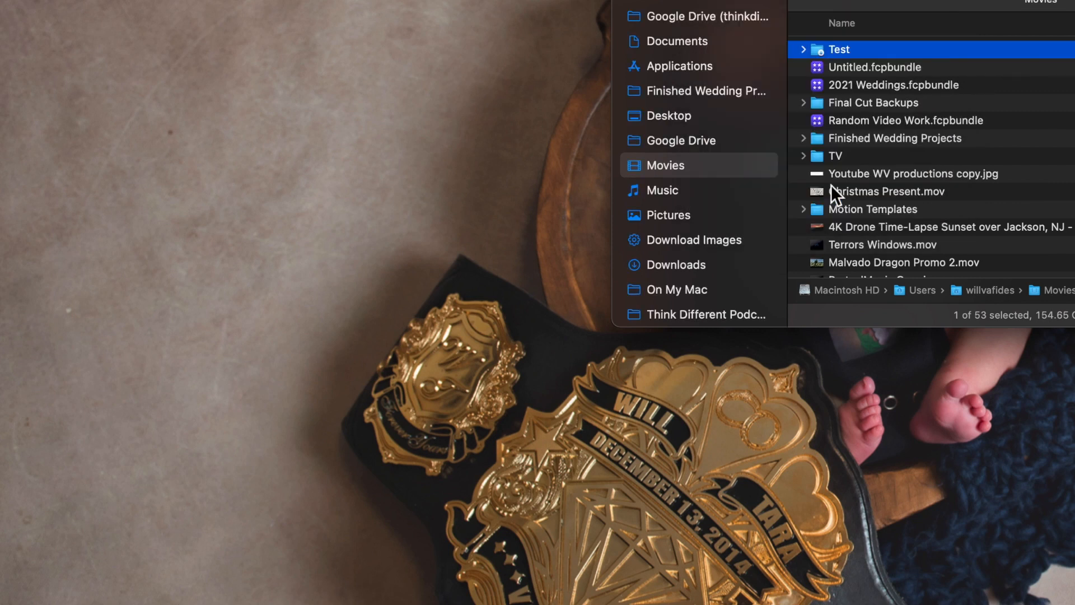
Unlock the Test folder's permissions with the account password, set the owner's privilege to Read & Write, and open the folder
key(super+i)
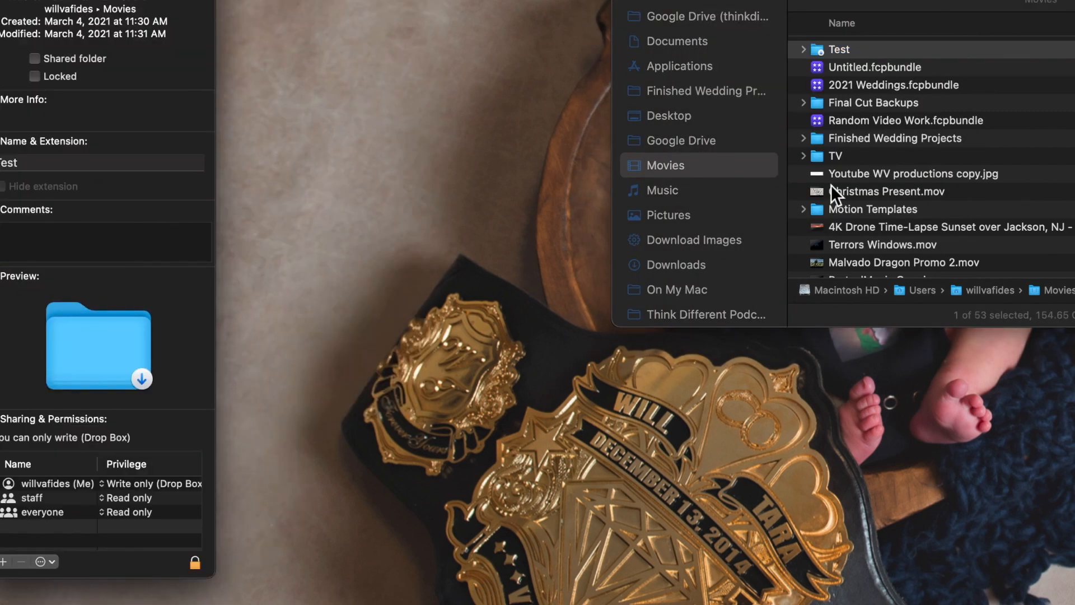
click(195, 563)
text(••••••••••)
key(Return)
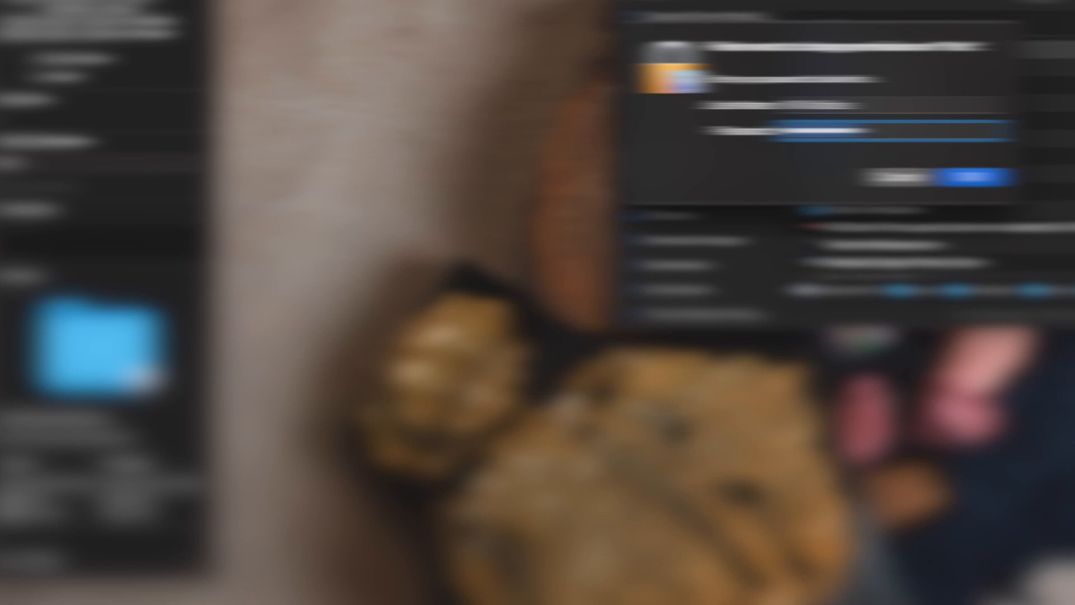
click(983, 182)
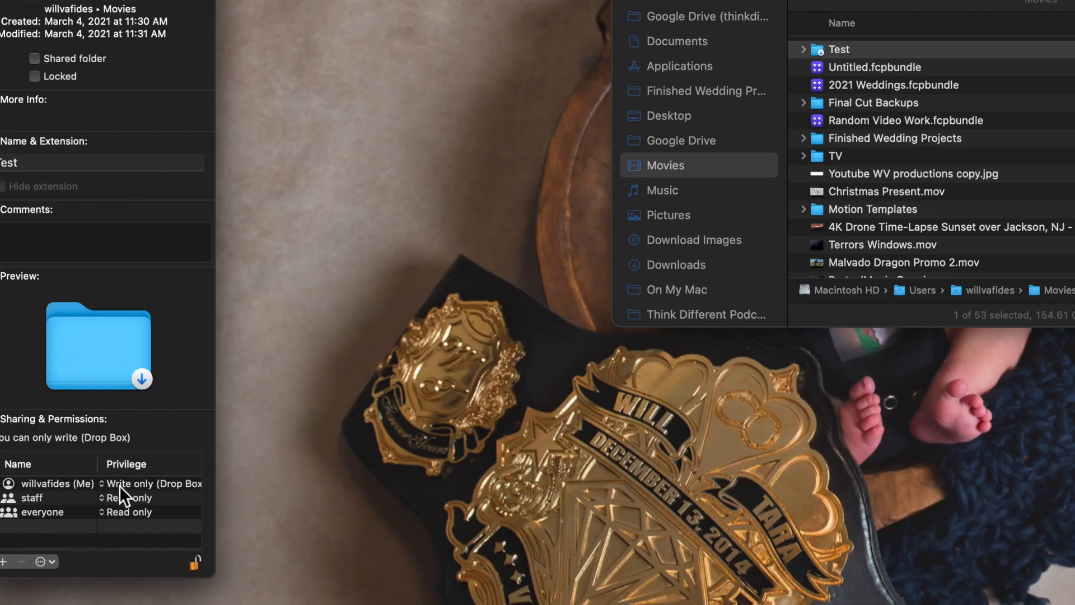
click(119, 485)
click(55, 445)
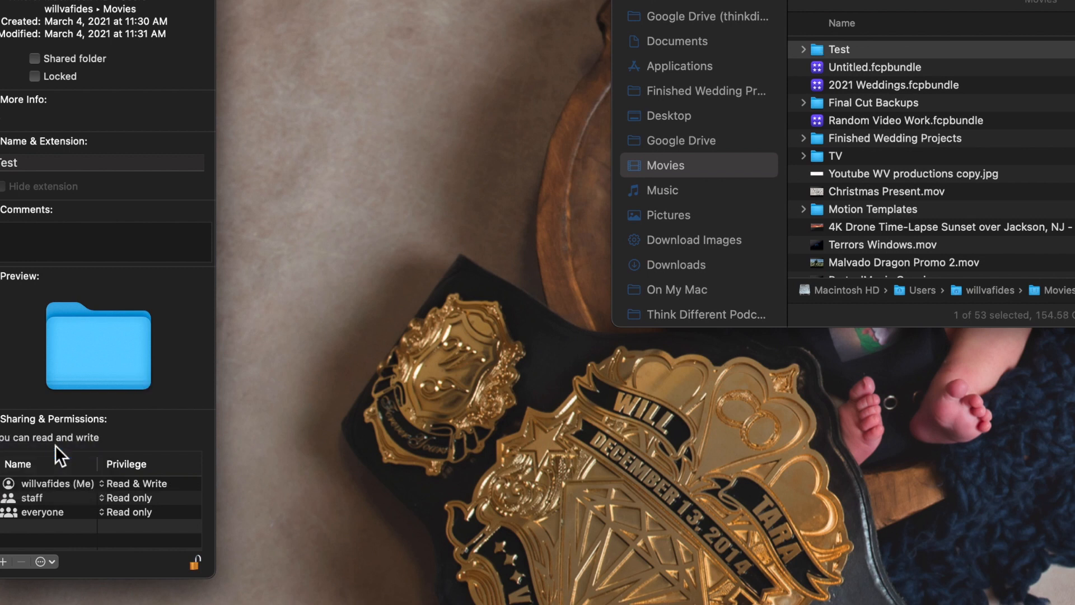
double_click(834, 49)
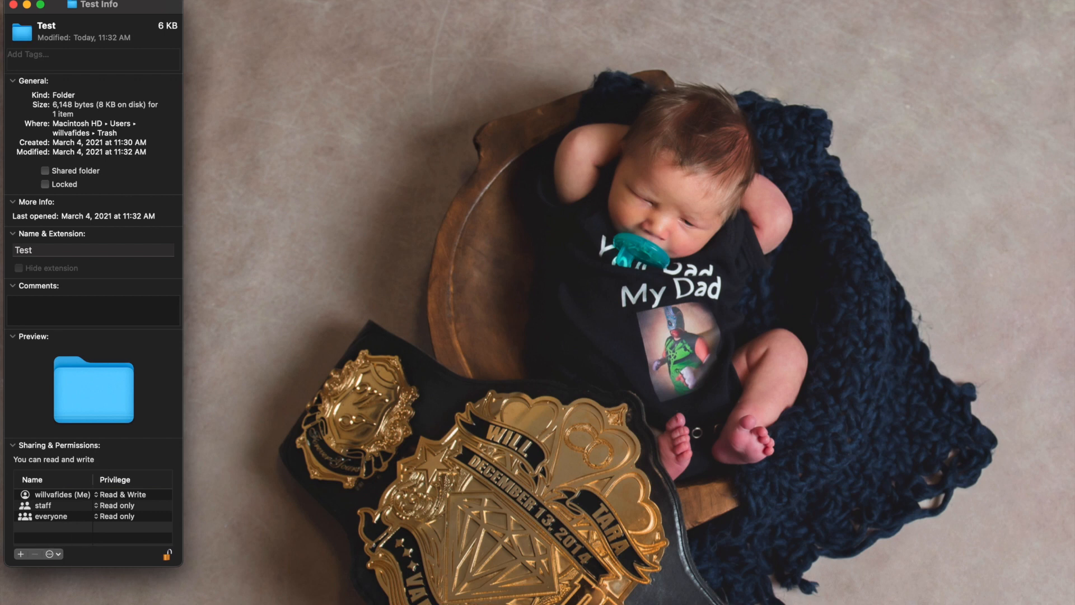
Close the Test folder's info and open the desktop background settings at Apple's built-in pictures
click(13, 4)
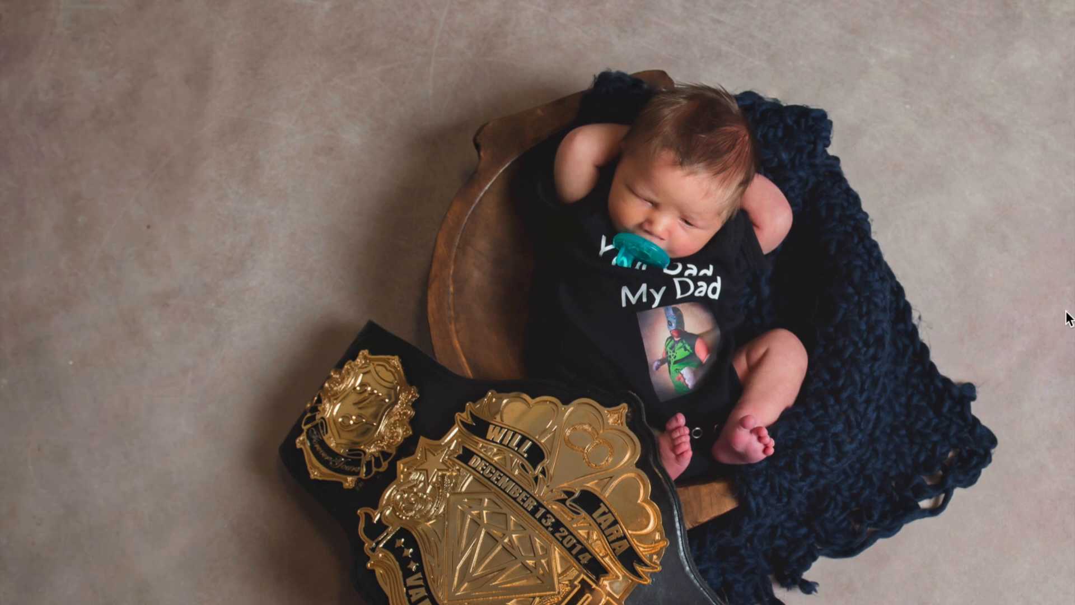
right_click(818, 344)
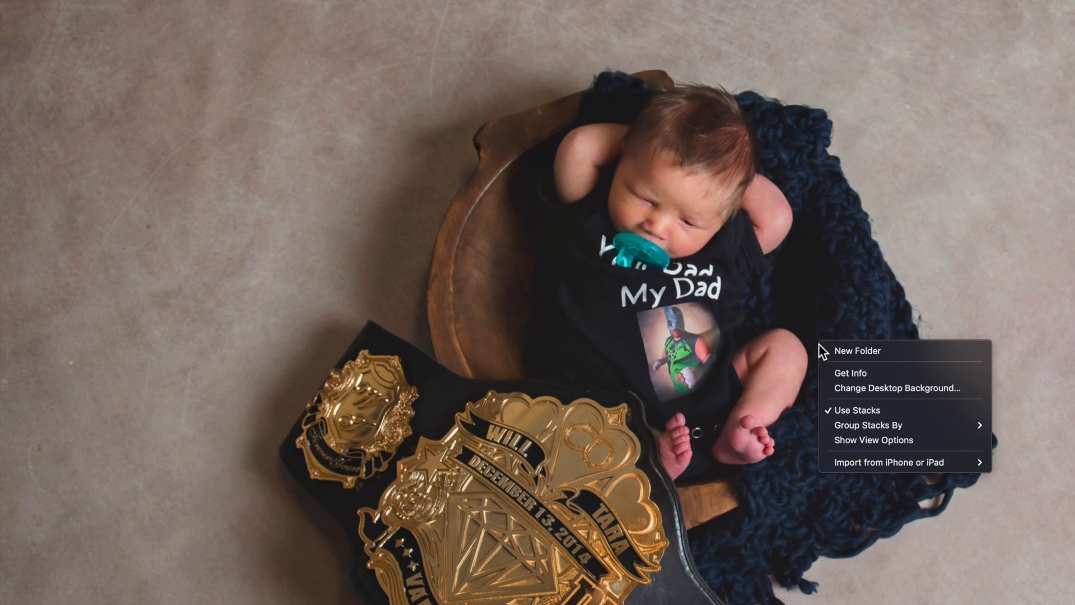
click(878, 391)
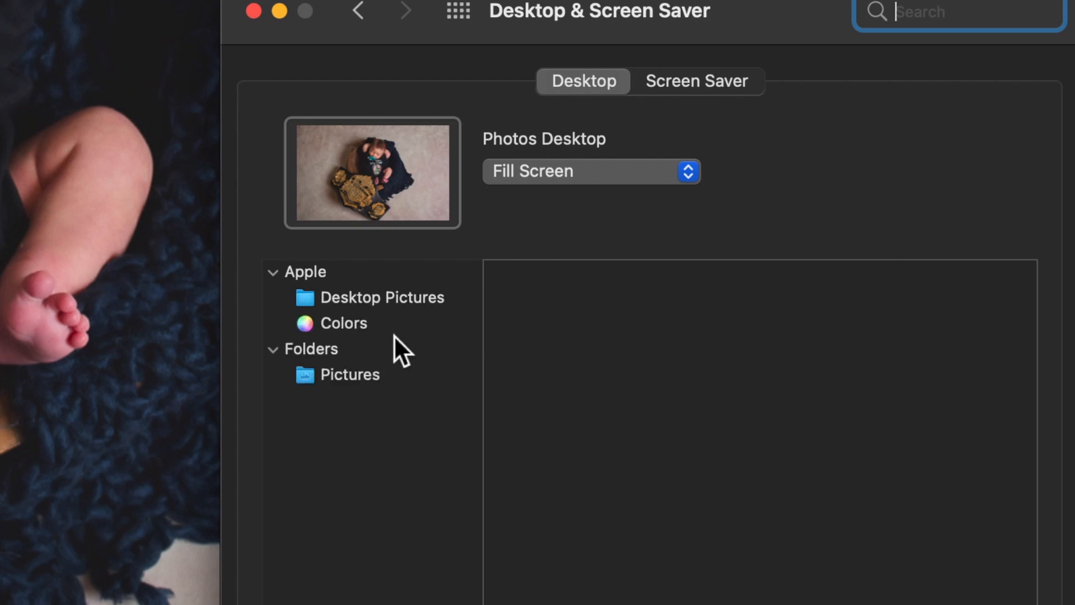
click(392, 291)
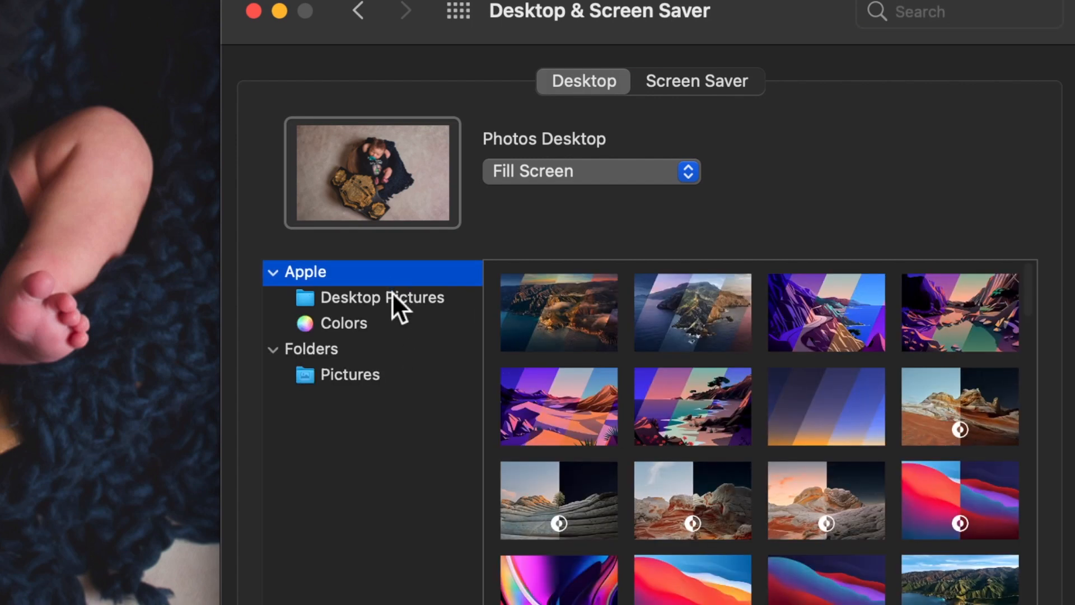
Try the Catalina, The Cliffs and Catalina Day pictures as the desktop background
click(690, 342)
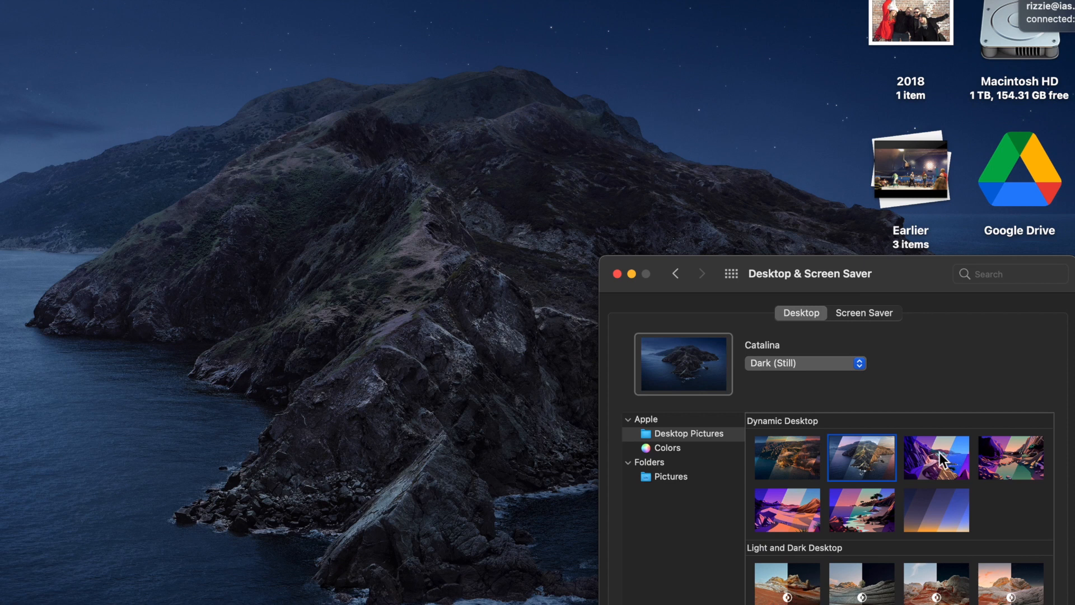
click(939, 459)
scroll(864, 533, down, 8)
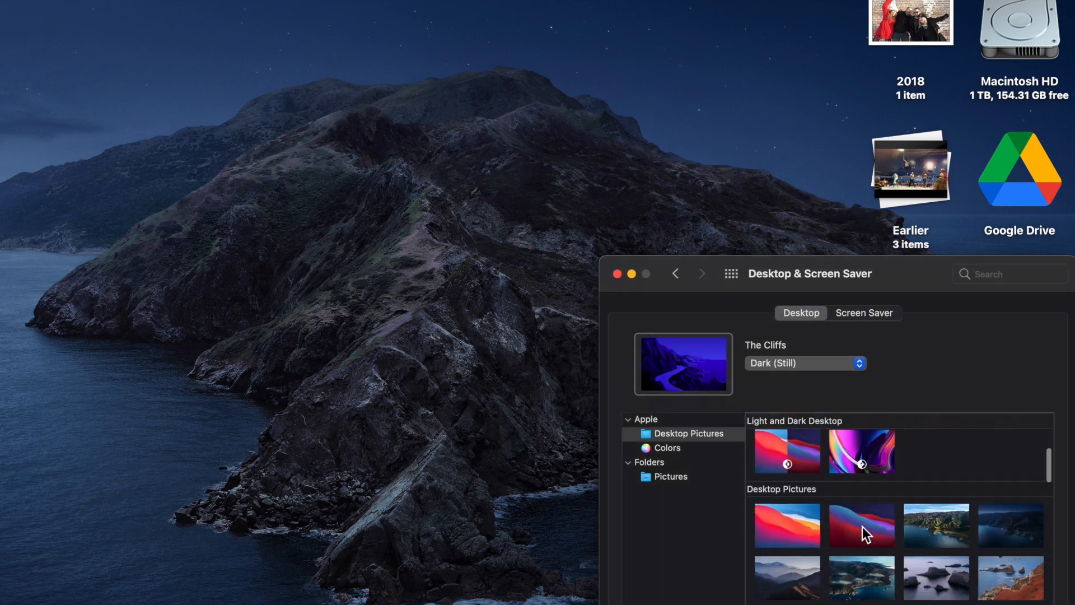
scroll(864, 533, down, 2)
click(864, 533)
Try the light-and-dark Peak picture and the dynamic Big Sur picture as the desktop background
scroll(862, 526, up, 6)
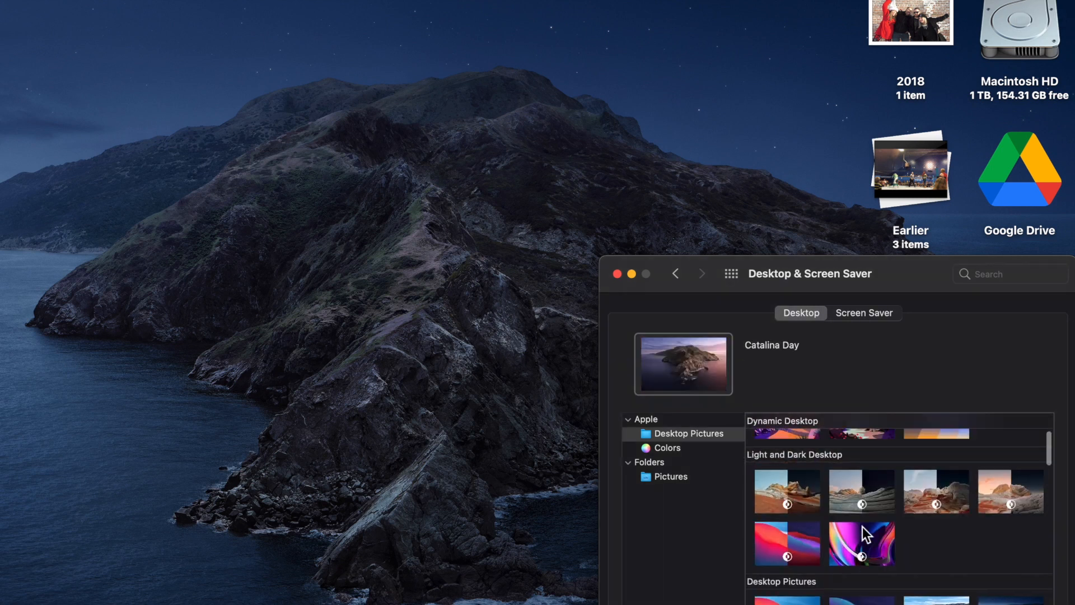
scroll(825, 469, up, 2)
click(805, 557)
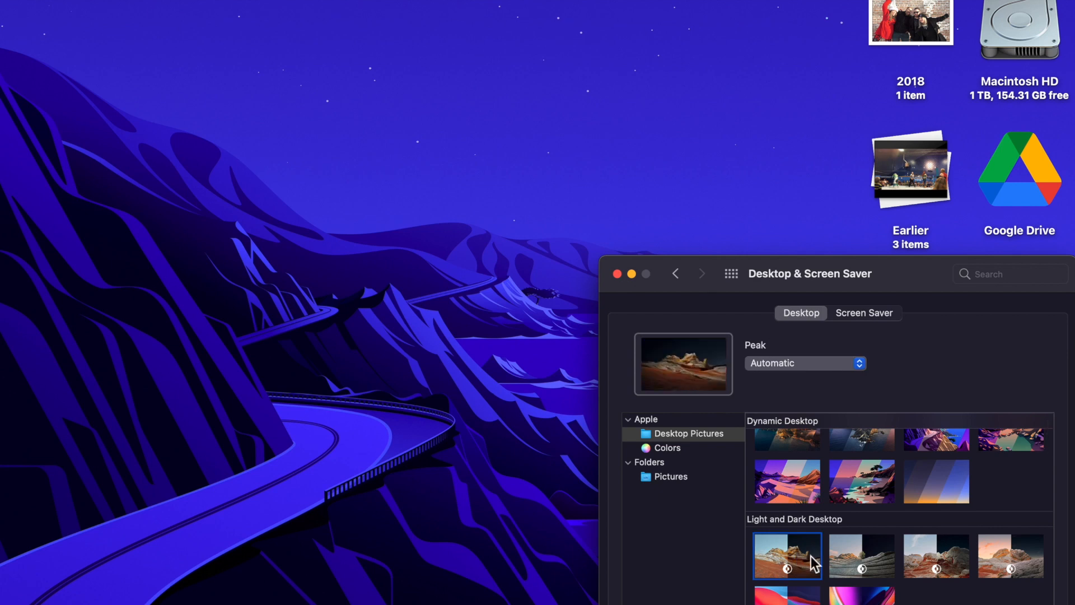
scroll(759, 551, up, 1)
click(771, 452)
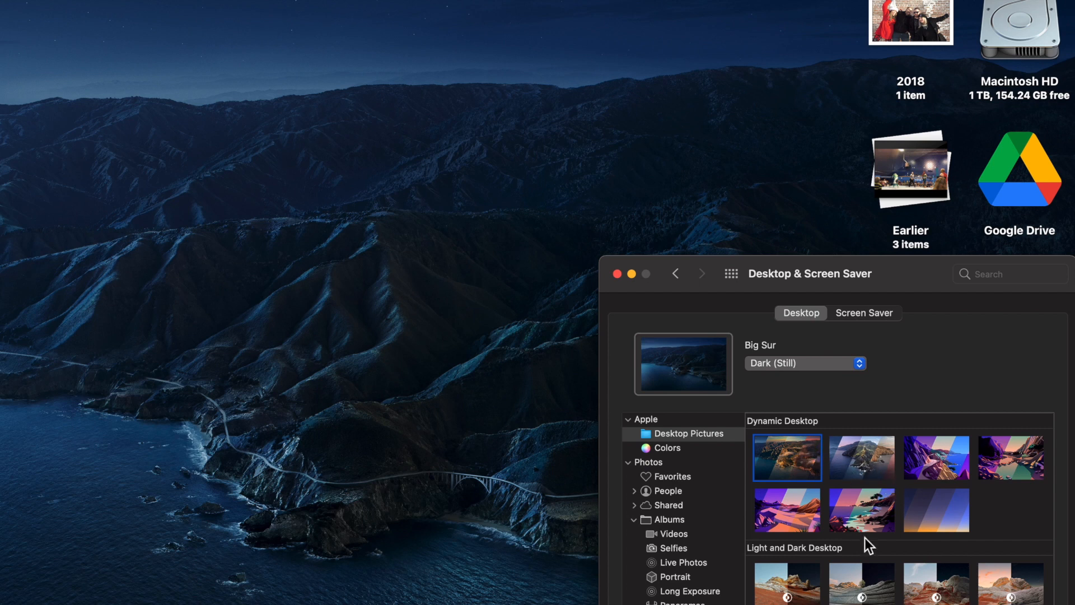
Set Big Sur Graphic Light as the desktop background and close the settings window
scroll(865, 537, down, 3)
click(783, 526)
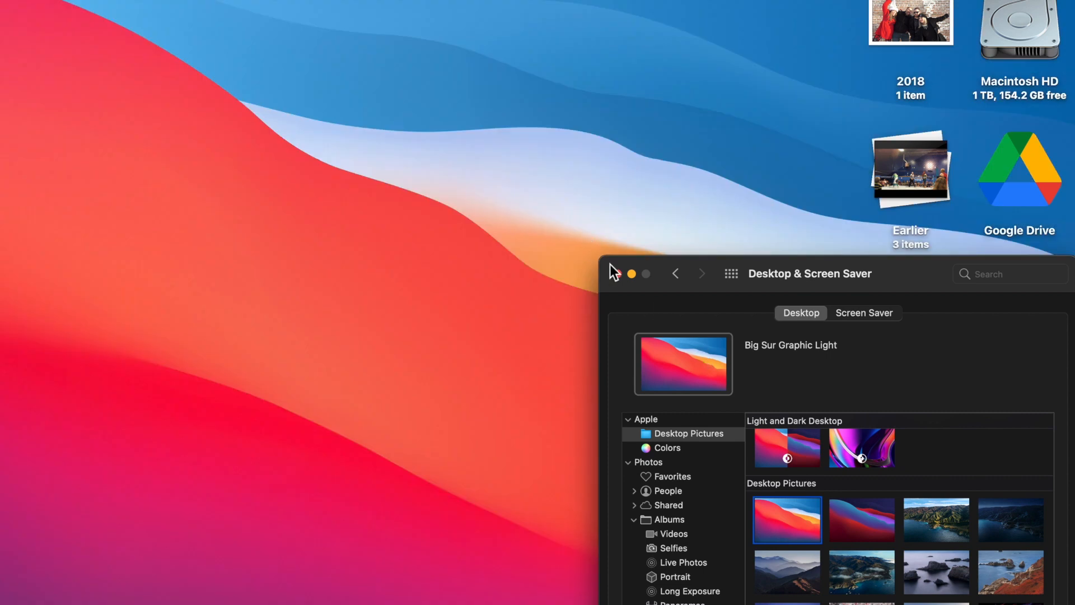
click(615, 274)
right_click(640, 274)
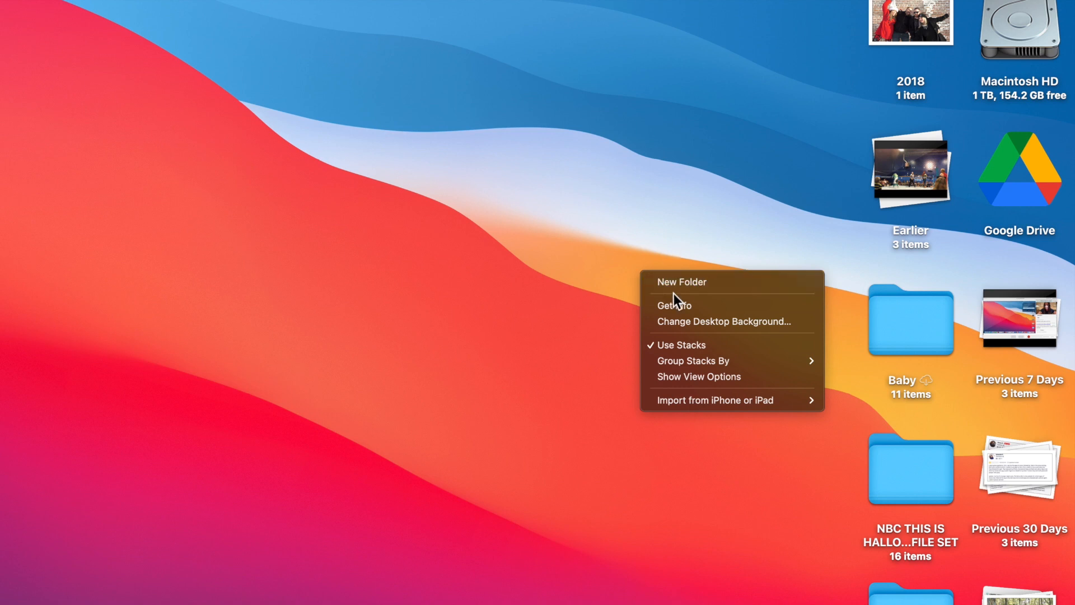
click(654, 156)
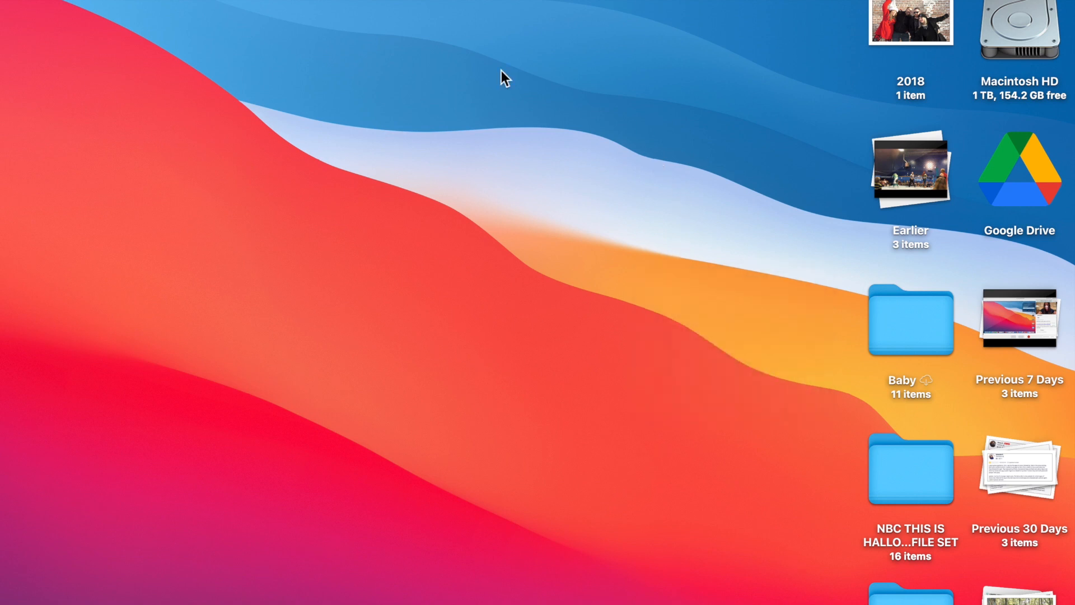